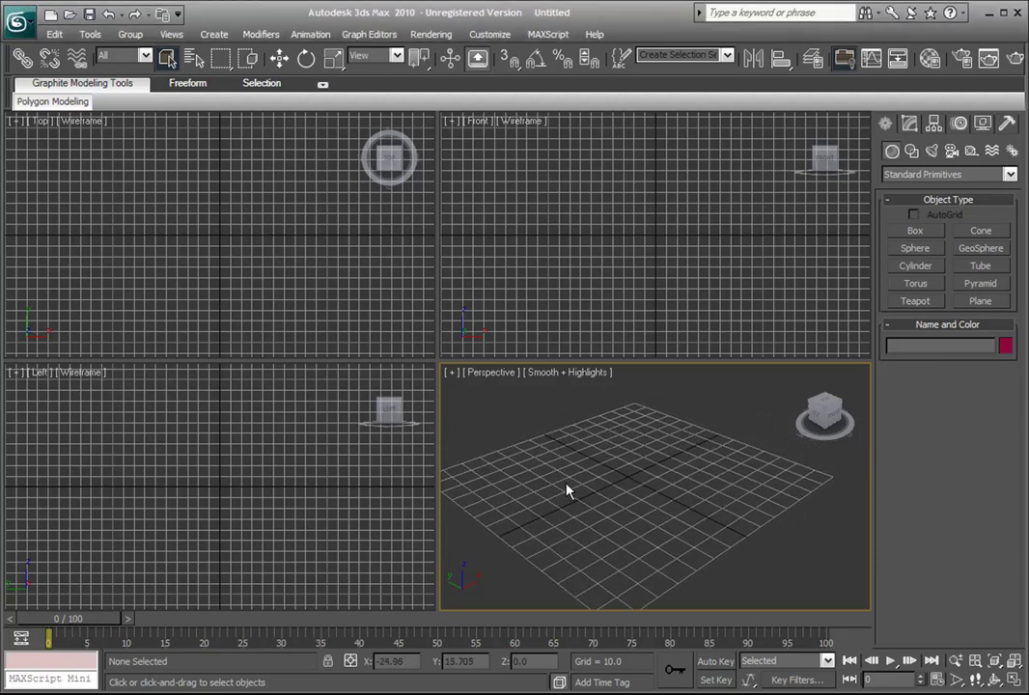
pyautogui.keyDown('alt'); pyautogui.moveTo(581, 480); pyautogui.dragTo(656, 507, button='middle'); pyautogui.keyUp('alt')
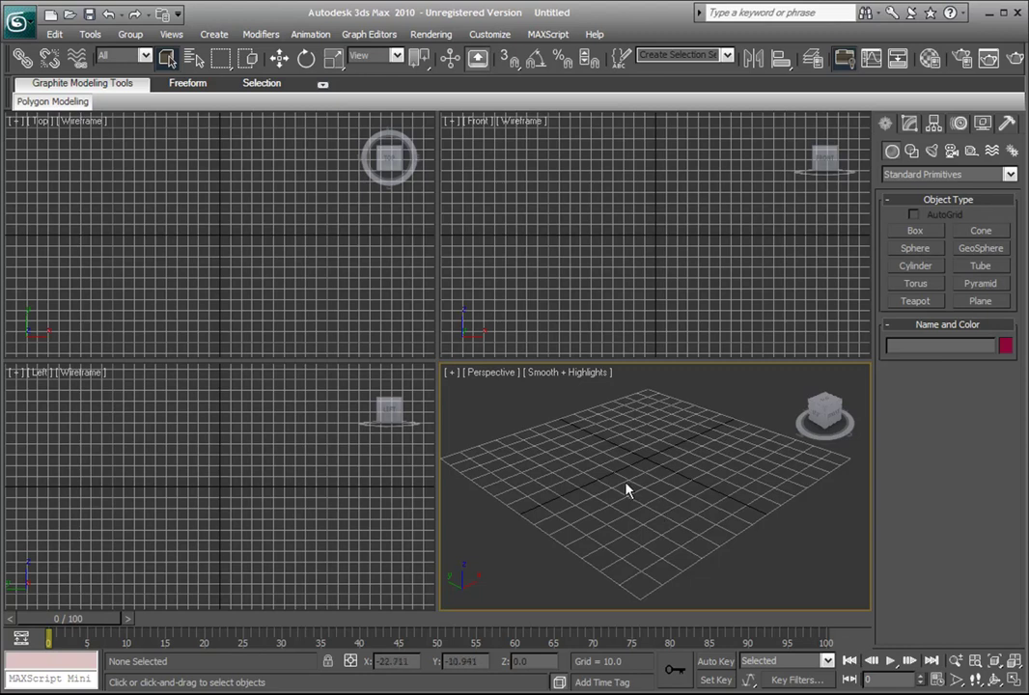
pyautogui.moveTo(626, 490)
pyautogui.mouseDown(button='middle')
pyautogui.moveTo(634, 490)
pyautogui.moveTo(620, 486)
pyautogui.mouseUp(button='middle')
pyautogui.scroll(5, 623, 490)
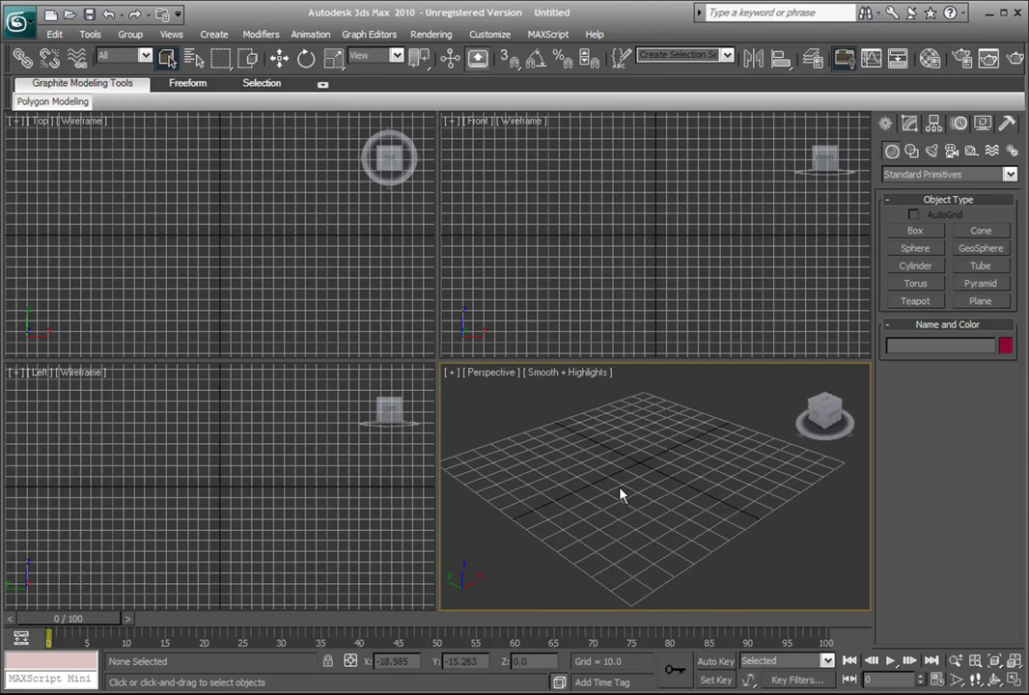
pyautogui.scroll(-5, 627, 490)
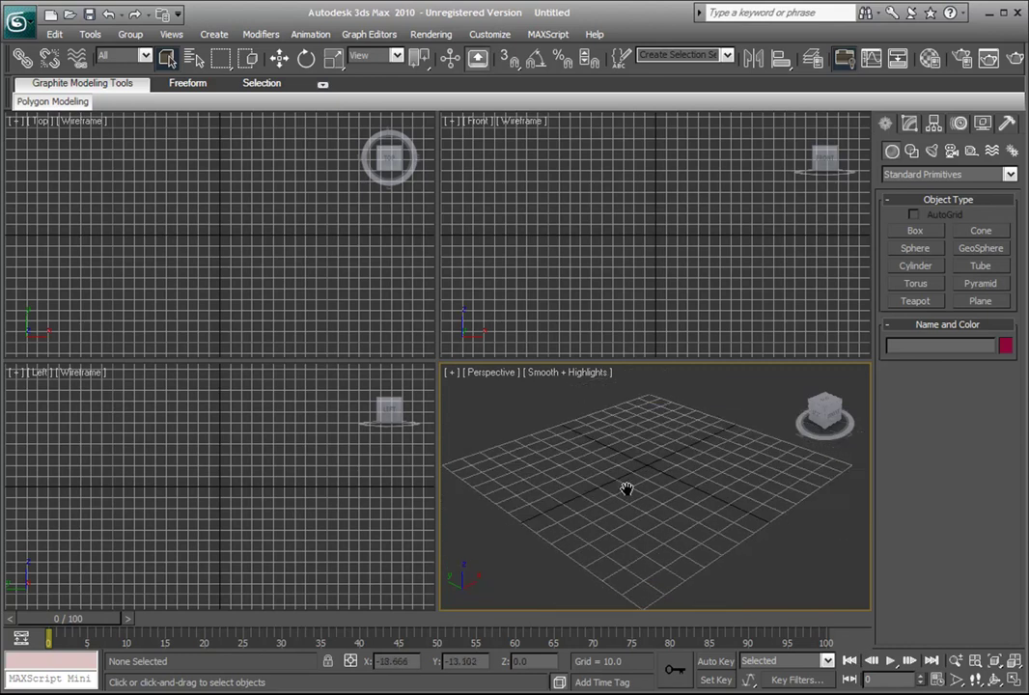
pyautogui.moveTo(623, 482); pyautogui.dragTo(623, 485, button='middle')
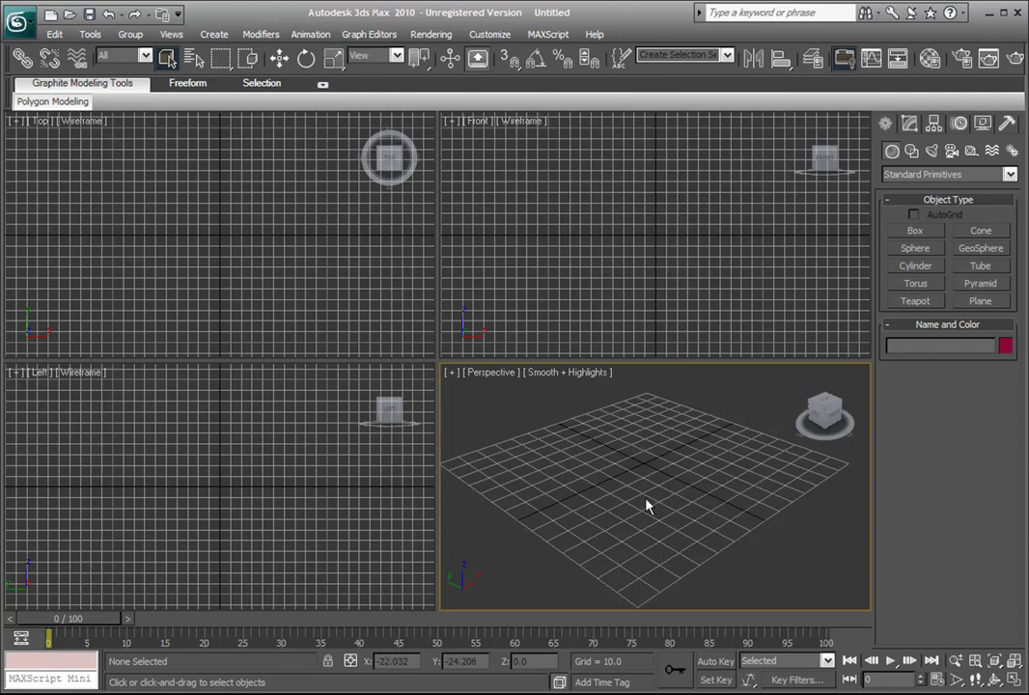
pyautogui.moveTo(648, 479); pyautogui.dragTo(642, 484, button='middle')
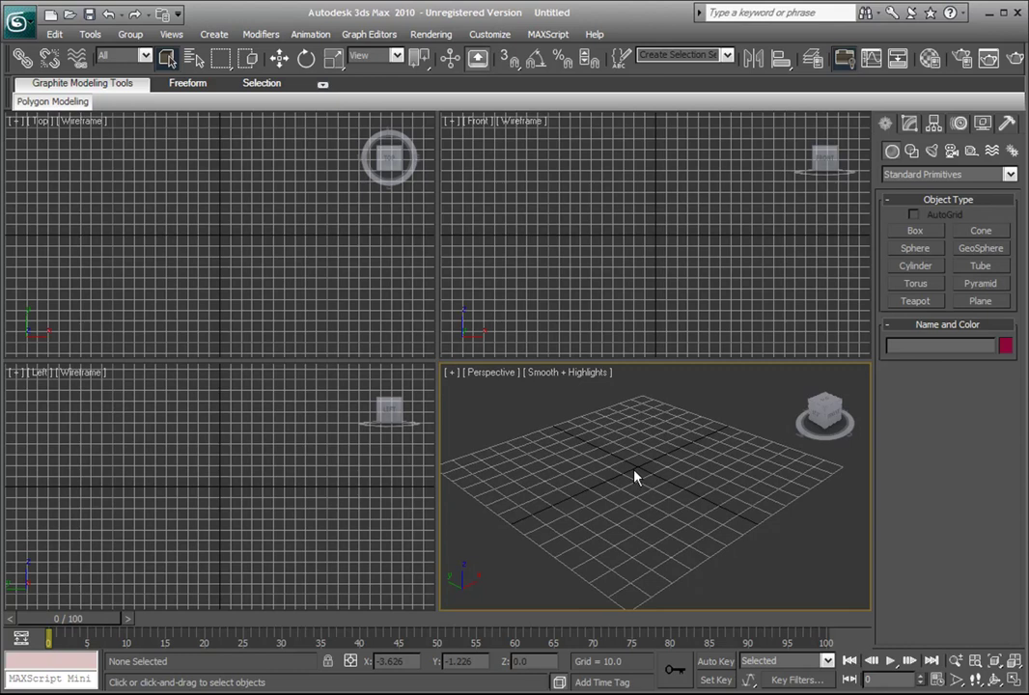
pyautogui.moveTo(653, 462); pyautogui.dragTo(605, 493, button='middle')
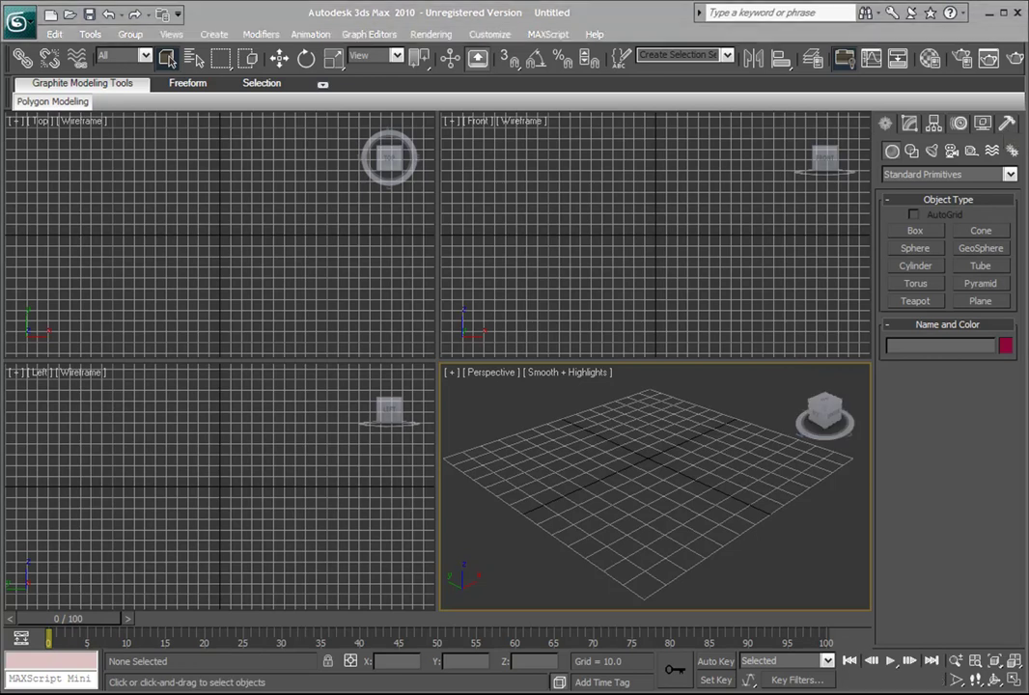
# - Switch to the gun folder window, look over silenced.dff and its TGA textures, and return to the empty 3ds Max scene
pyautogui.hotkey('alt', 'Tab')
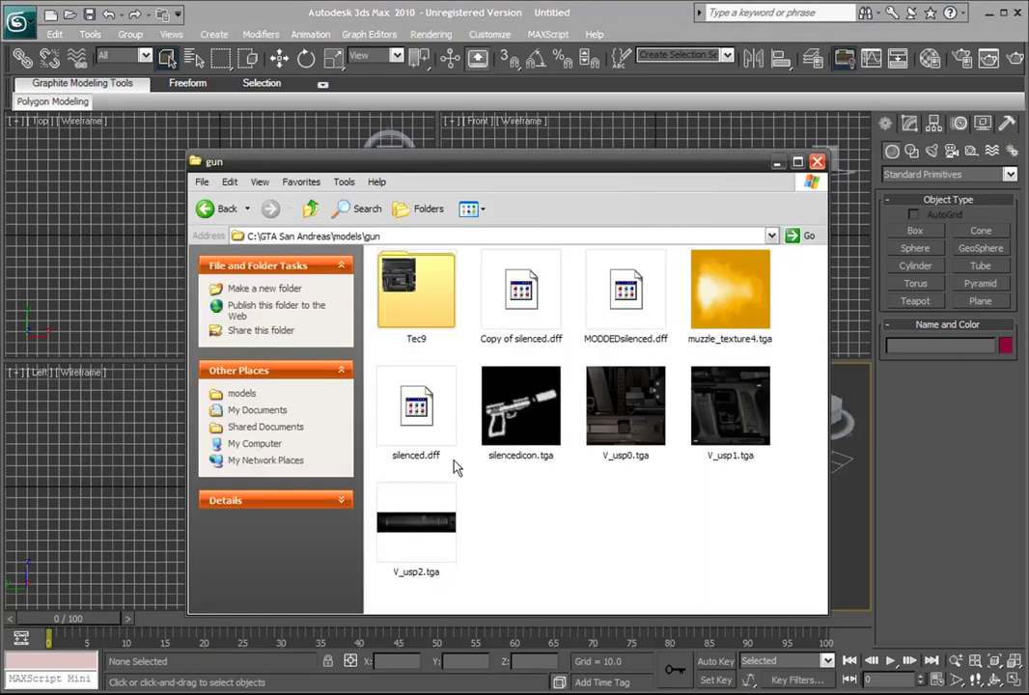
pyautogui.click(430, 427)
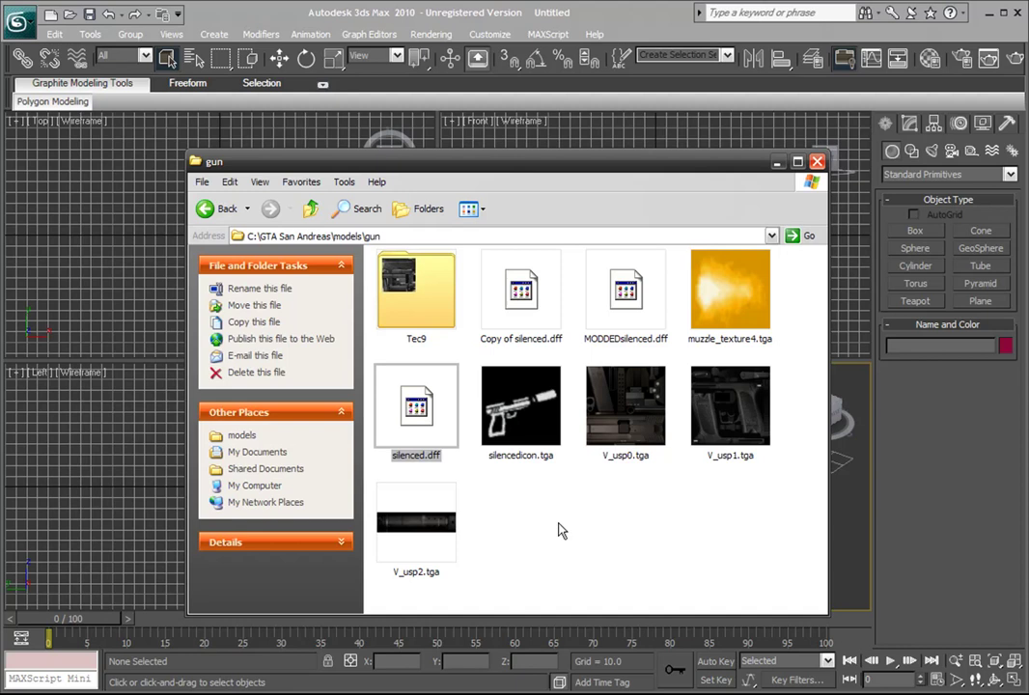
pyautogui.press('Right')
pyautogui.press('Right')
pyautogui.press('Right')
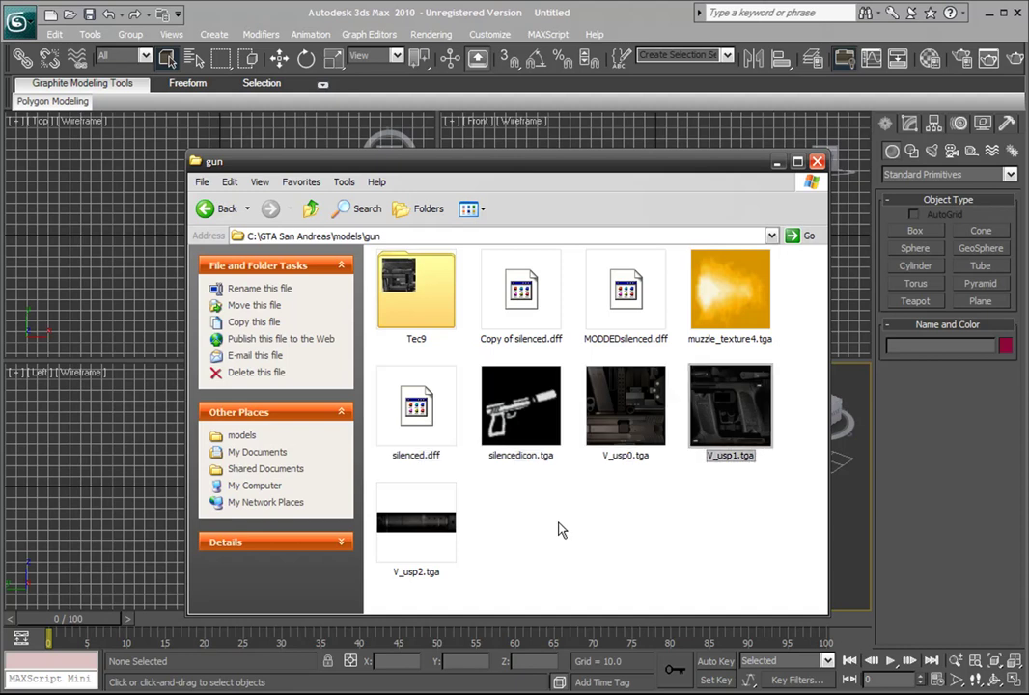
pyautogui.click(560, 529)
pyautogui.click(148, 475)
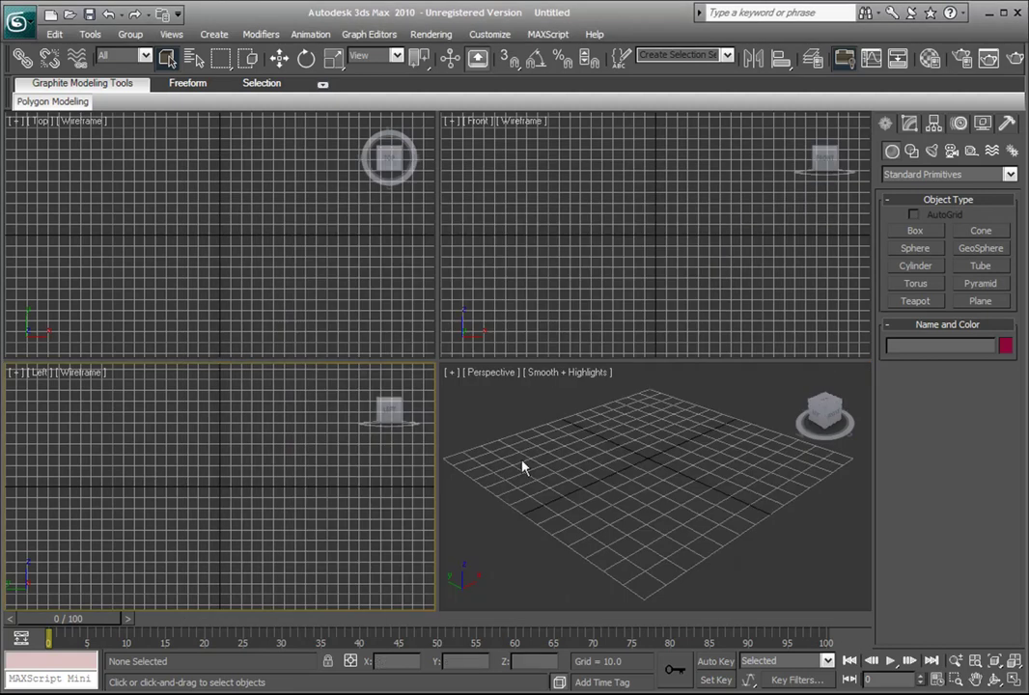
pyautogui.click(611, 475)
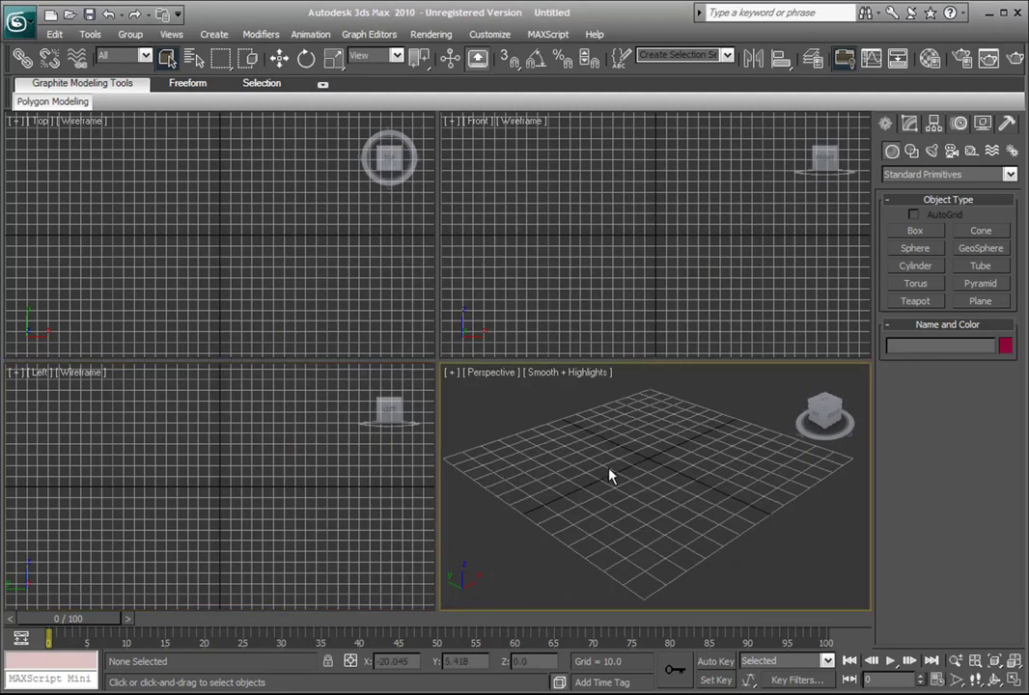
# - Open the DFF IO tool from Kam's GTA Scripts, collapse its export options and expand its import options
pyautogui.click(1006, 124)
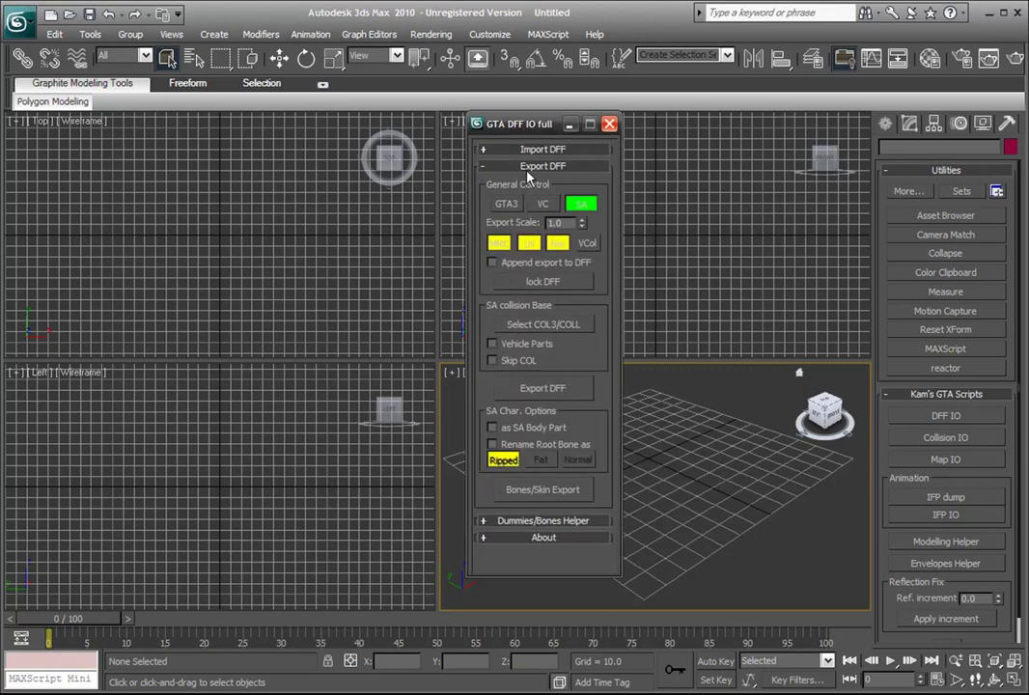
pyautogui.click(528, 169)
pyautogui.click(529, 153)
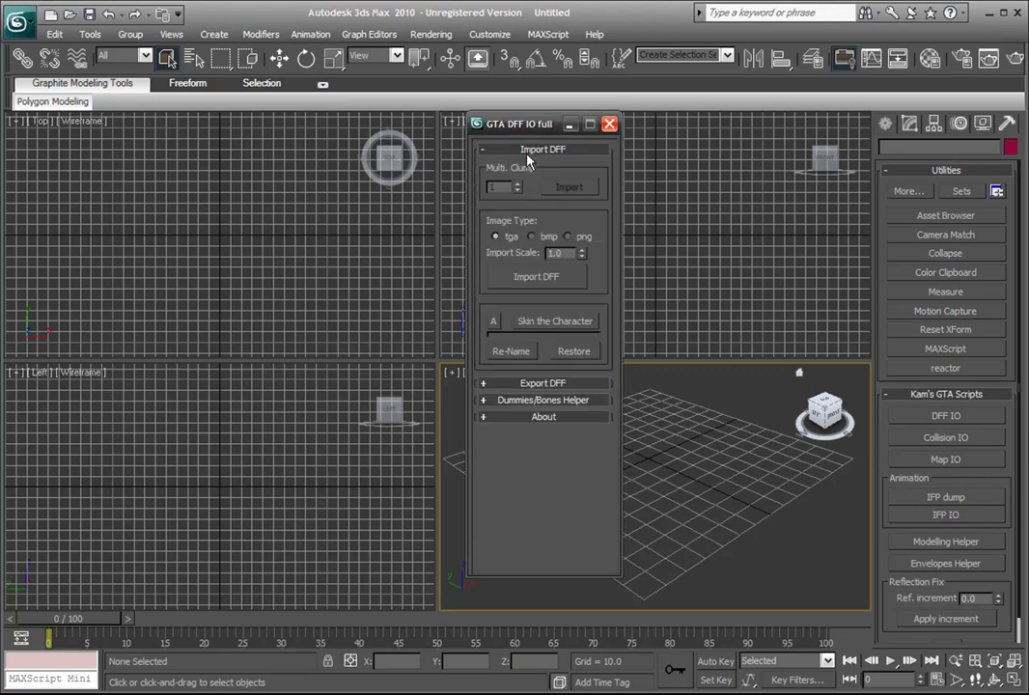
pyautogui.click(1008, 125)
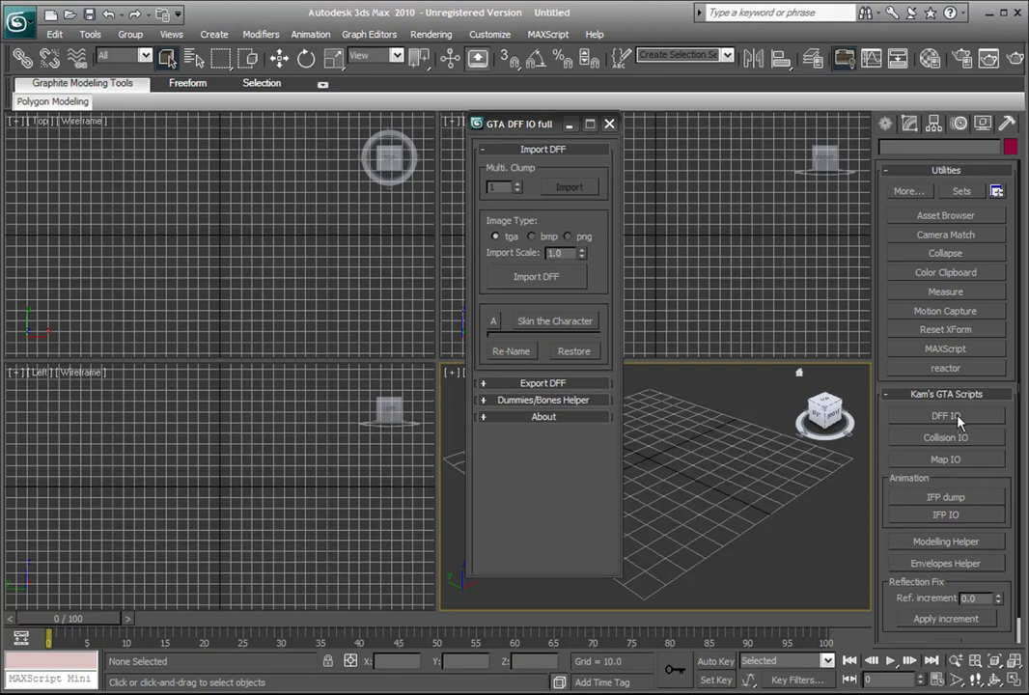
pyautogui.moveTo(529, 126)
pyautogui.mouseDown()
pyautogui.moveTo(490, 126)
pyautogui.moveTo(538, 122)
pyautogui.mouseUp()
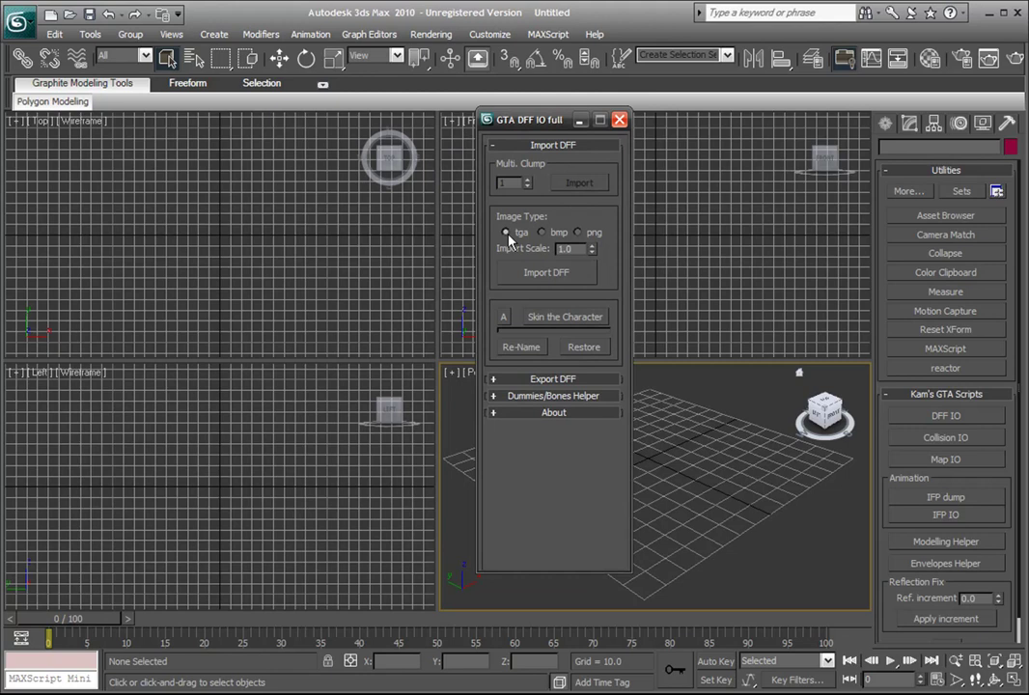
# - Import silenced.dff from the gun folder into the scene and close the DFF IO tool
pyautogui.click(541, 279)
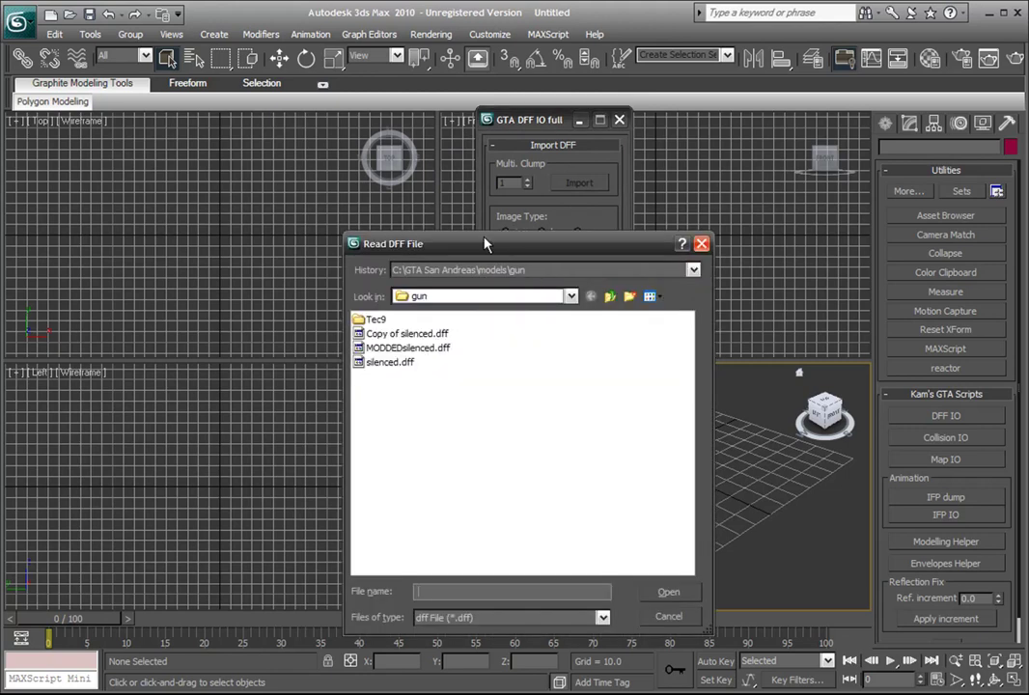
pyautogui.click(394, 365)
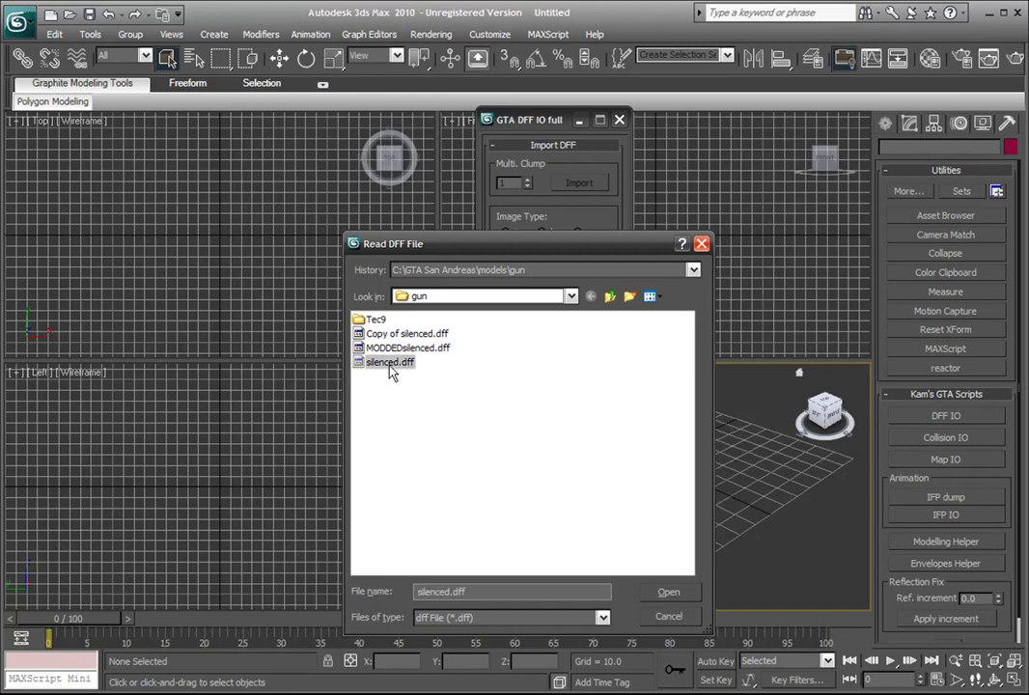
pyautogui.click(668, 594)
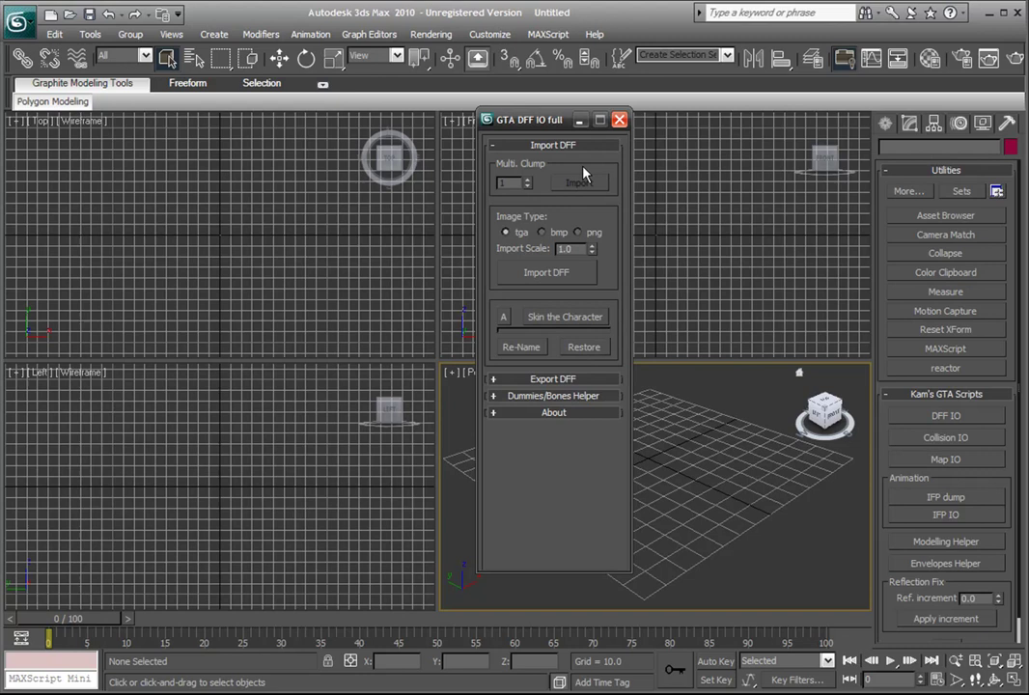
pyautogui.click(601, 121)
# - Examine the imported pistol up close from the side in the perspective view
pyautogui.moveTo(609, 466); pyautogui.dragTo(657, 480, button='middle')
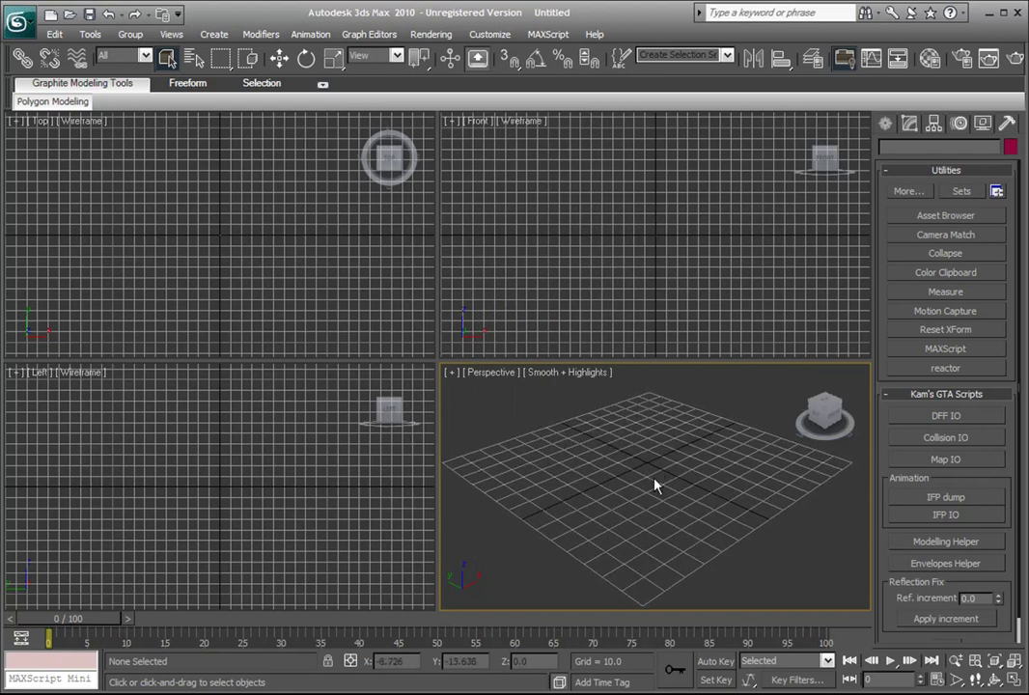
pyautogui.scroll(5, 660, 467)
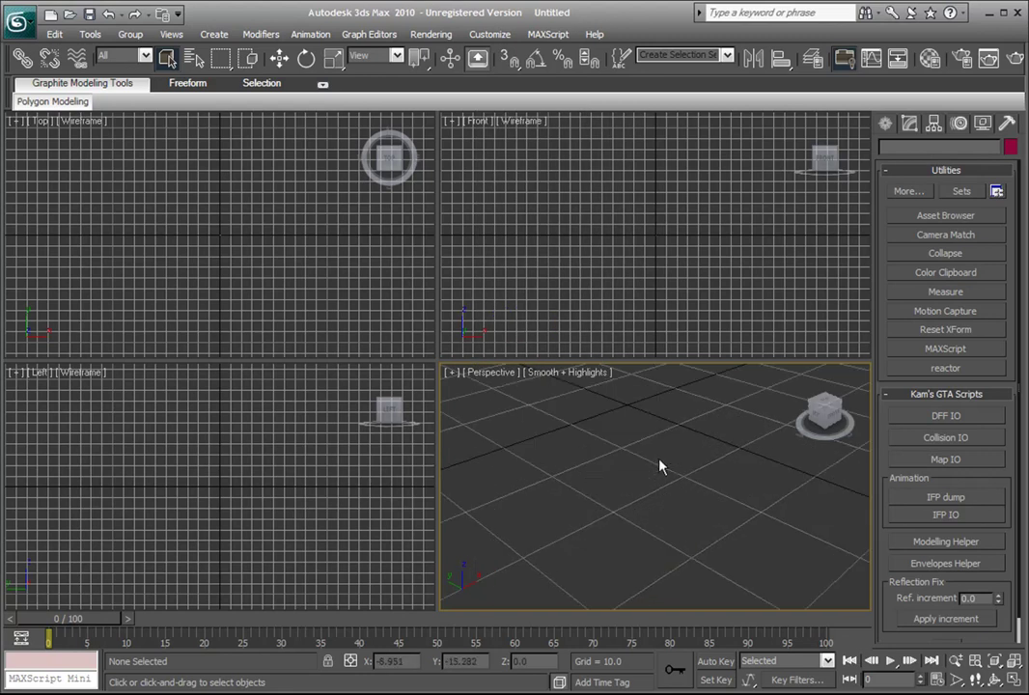
pyautogui.moveTo(661, 468); pyautogui.dragTo(593, 418, button='middle')
pyautogui.scroll(4, 641, 407)
pyautogui.scroll(4, 659, 484)
pyautogui.scroll(3, 658, 484)
pyautogui.keyDown('alt'); pyautogui.moveTo(597, 509); pyautogui.dragTo(585, 439, button='middle'); pyautogui.keyUp('alt')
pyautogui.scroll(3, 597, 494)
pyautogui.scroll(-5, 630, 241)
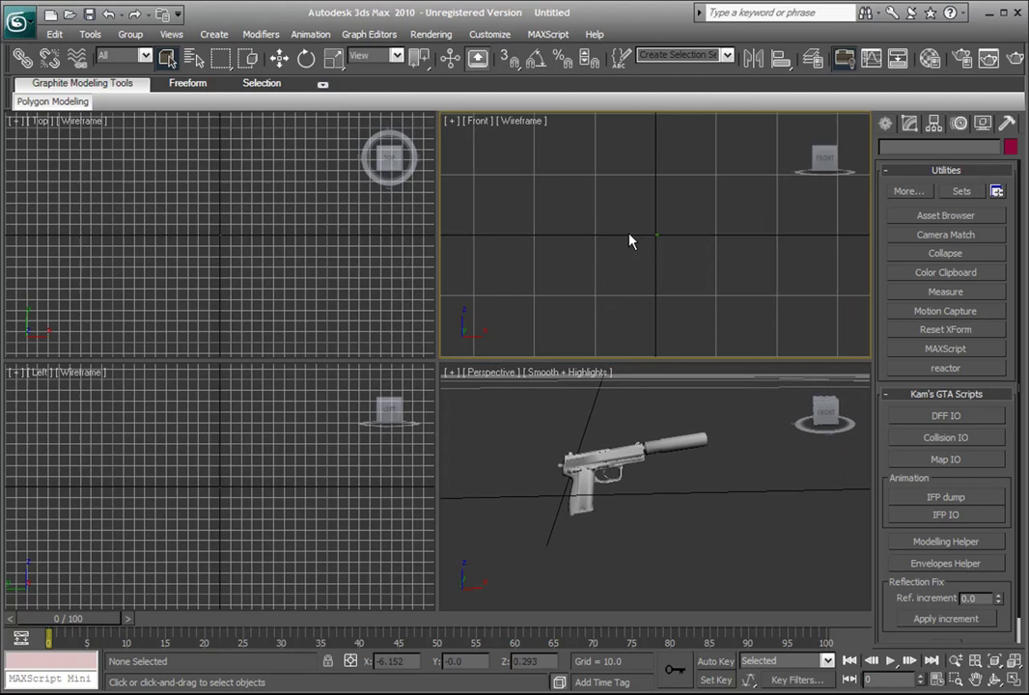
# - Inspect the pistol's wireframe in the front, top and left views, including a close look at the silencer
pyautogui.scroll(1, 630, 235)
pyautogui.scroll(1, 565, 259)
pyautogui.moveTo(630, 234); pyautogui.dragTo(598, 260, button='middle')
pyautogui.scroll(1, 600, 259)
pyautogui.scroll(-5, 210, 241)
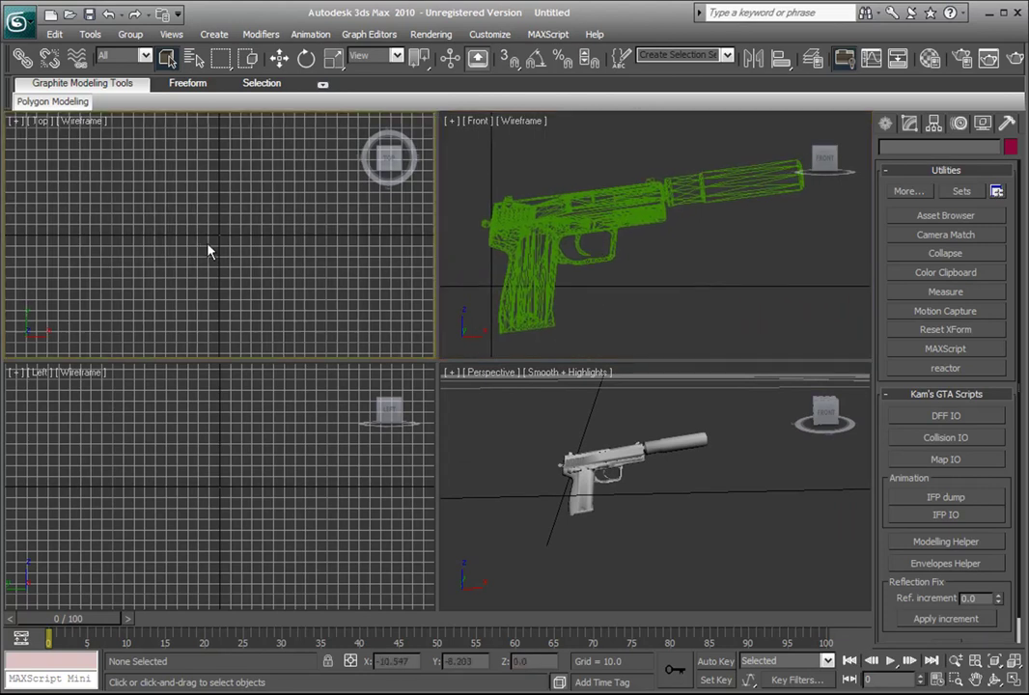
pyautogui.scroll(5, 209, 227)
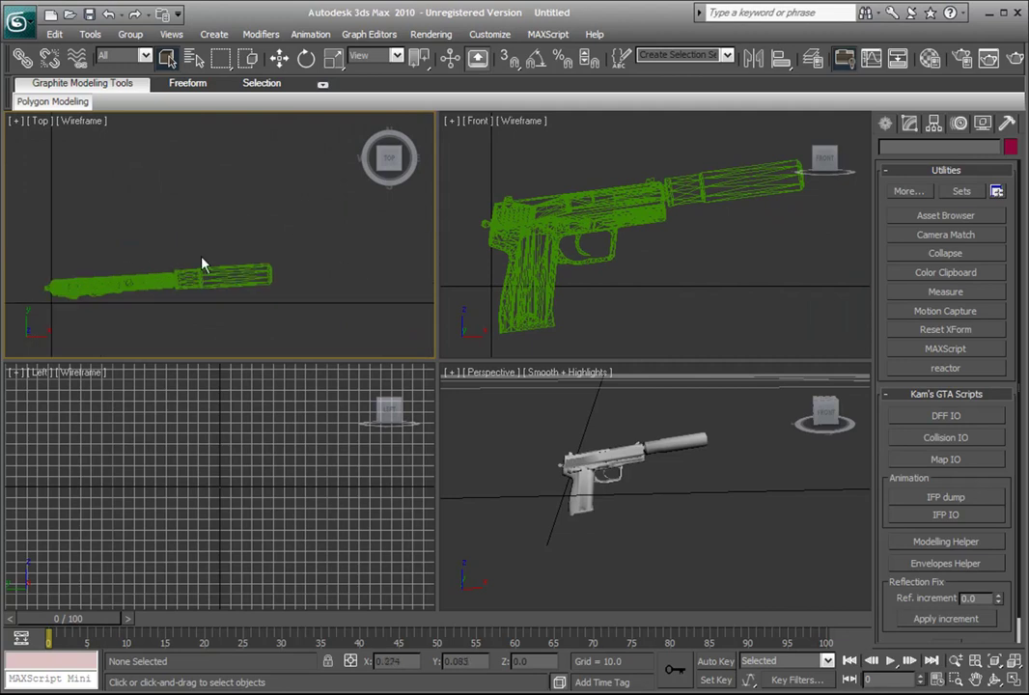
pyautogui.moveTo(276, 220); pyautogui.dragTo(245, 220, button='middle')
pyautogui.scroll(5, 174, 526)
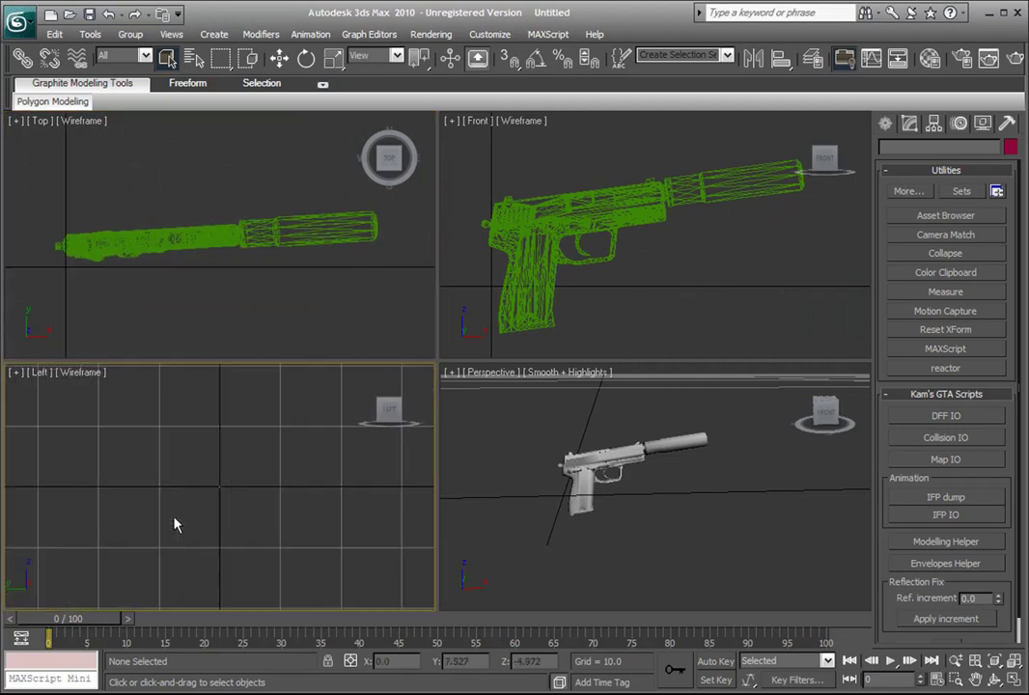
pyautogui.scroll(-4, 174, 494)
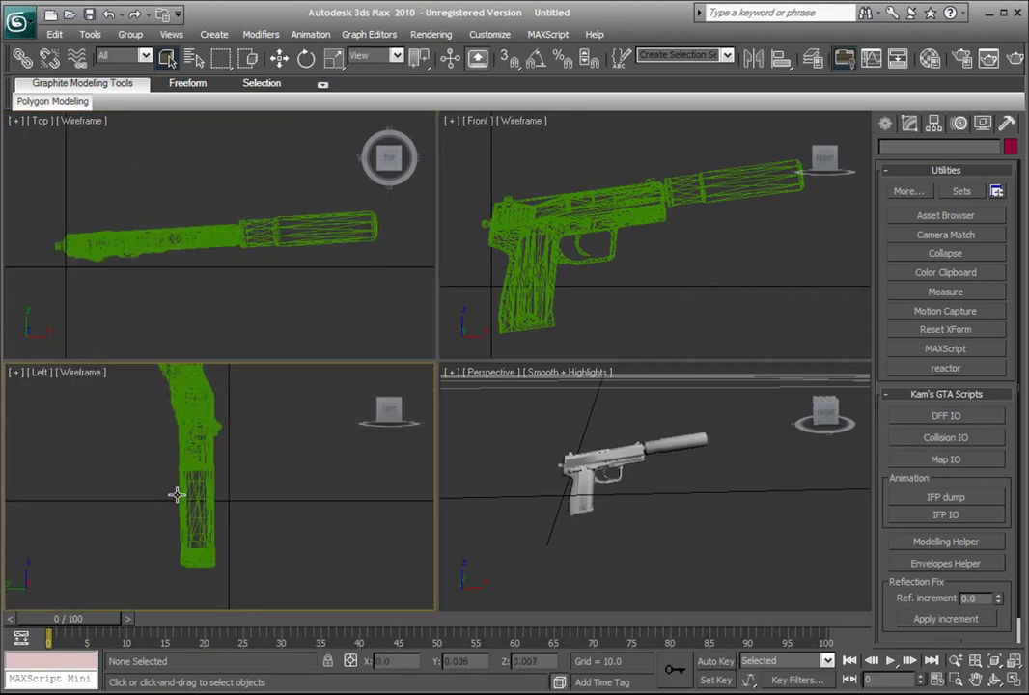
pyautogui.scroll(3, 597, 508)
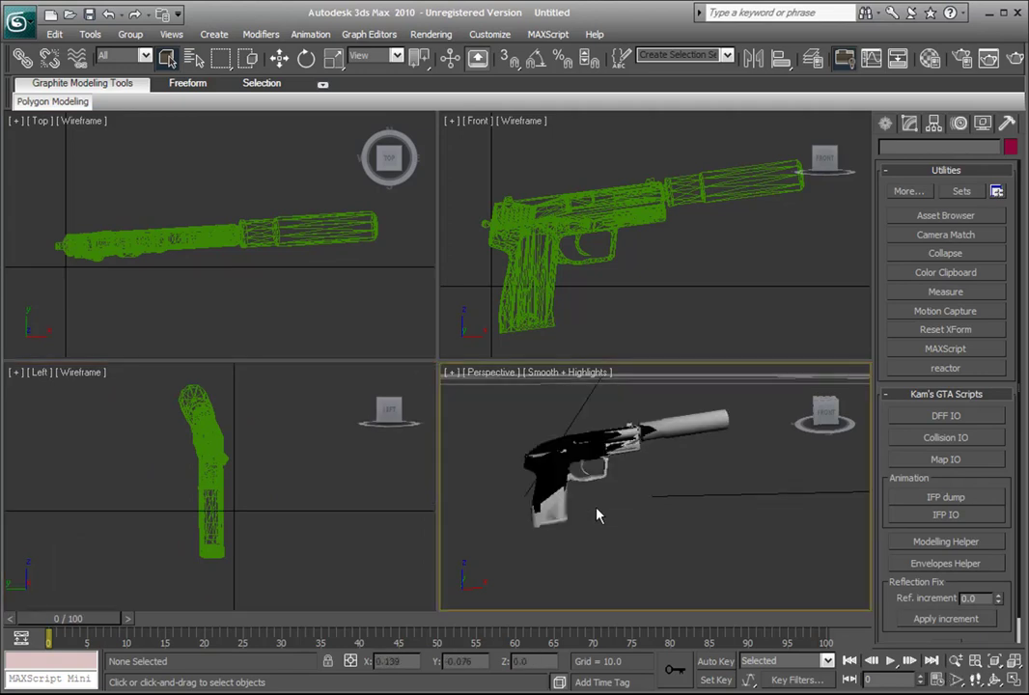
pyautogui.scroll(-3, 598, 508)
pyautogui.scroll(4, 650, 237)
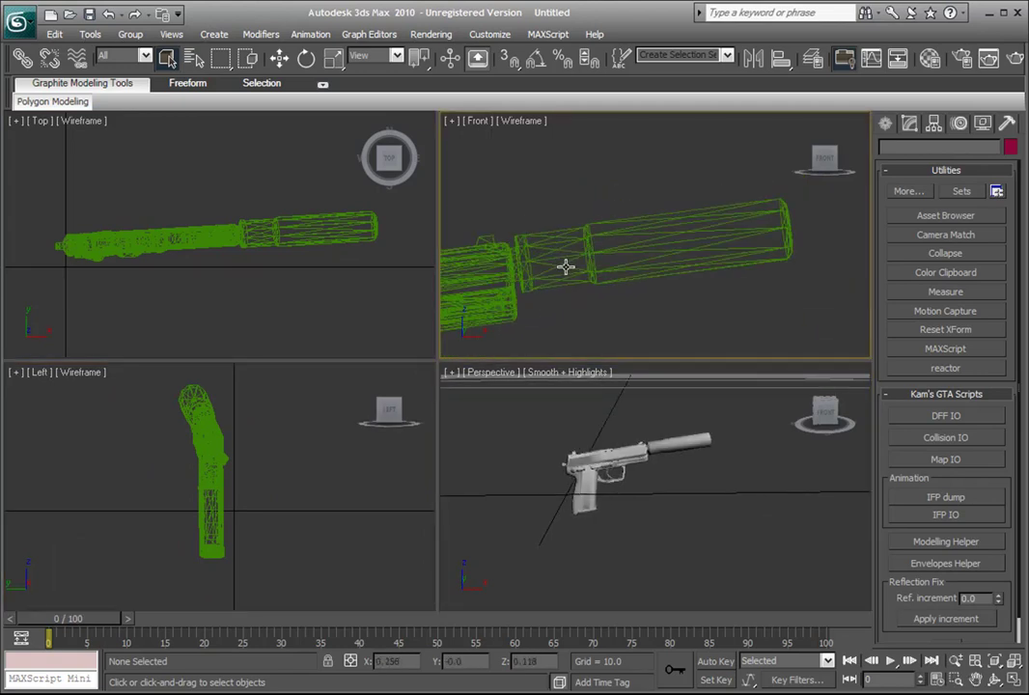
# - Frame the whole pistol in the front view, render it to check its textures, and close the rendered image
pyautogui.scroll(-4, 660, 232)
pyautogui.moveTo(574, 258); pyautogui.dragTo(601, 198, button='middle')
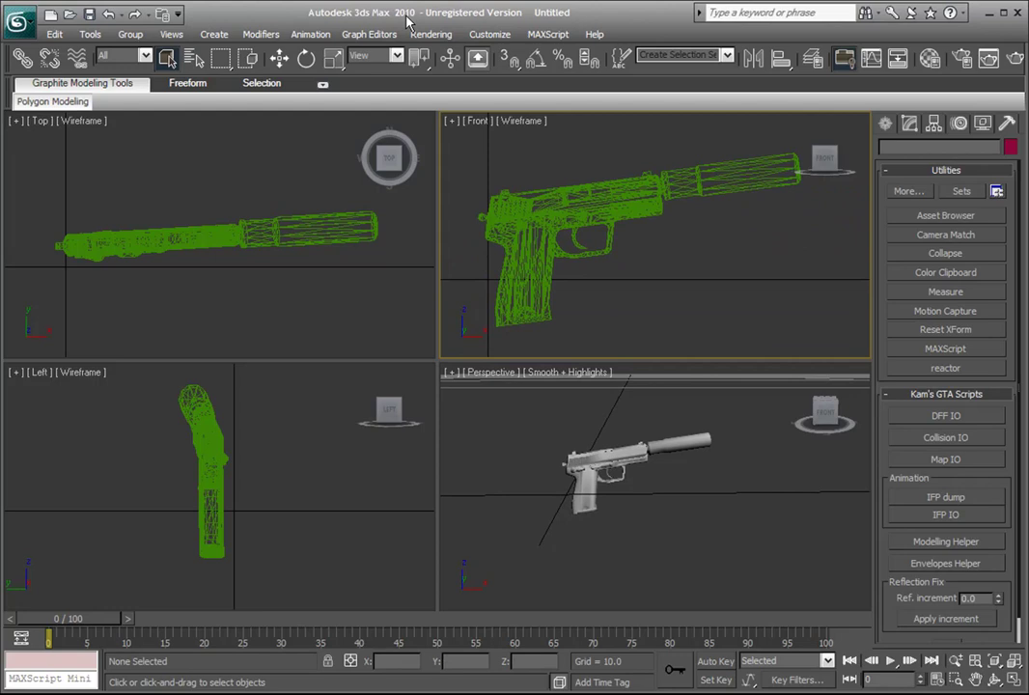
pyautogui.click(430, 34)
pyautogui.click(434, 52)
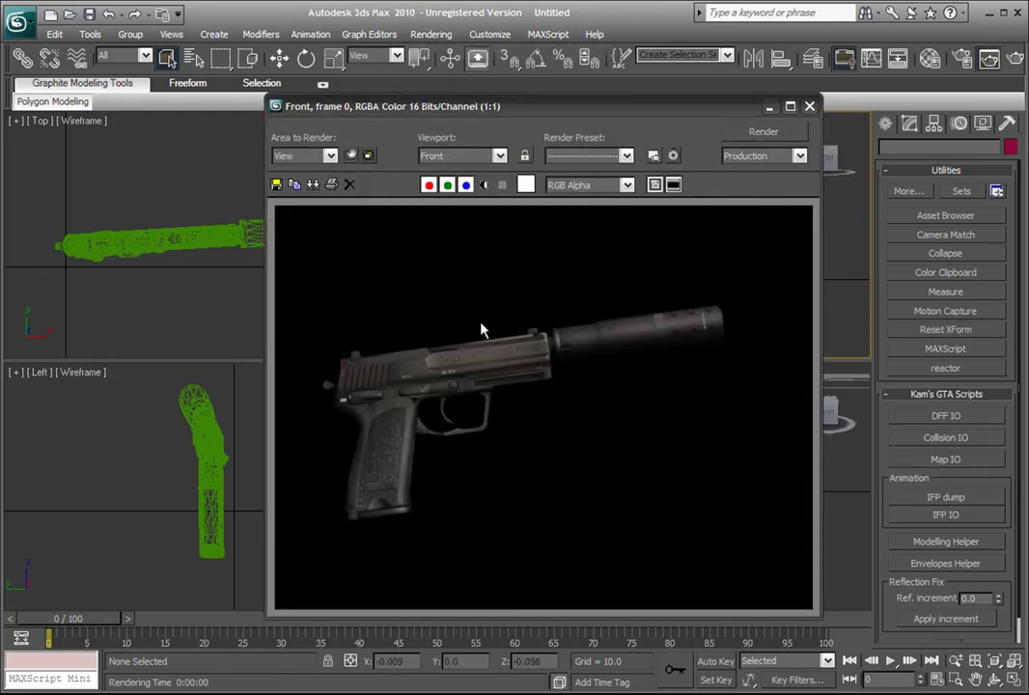
pyautogui.click(809, 107)
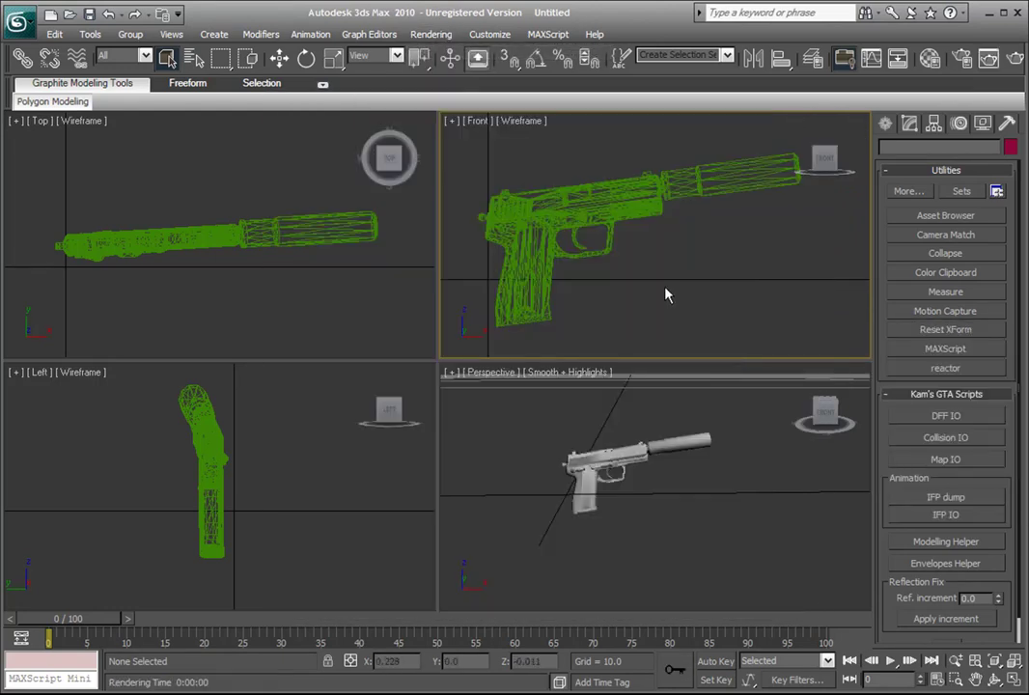
# - Examine the silencer's wireframe up close in the front view and return to the whole pistol
pyautogui.scroll(10, 608, 290)
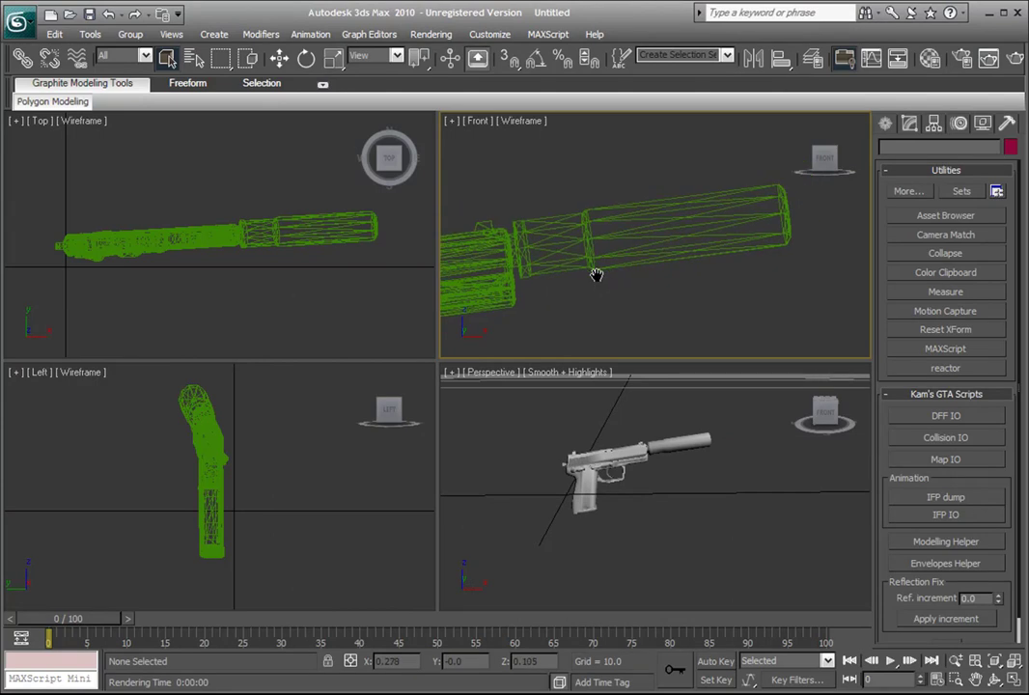
pyautogui.moveTo(570, 299); pyautogui.dragTo(629, 261, button='middle')
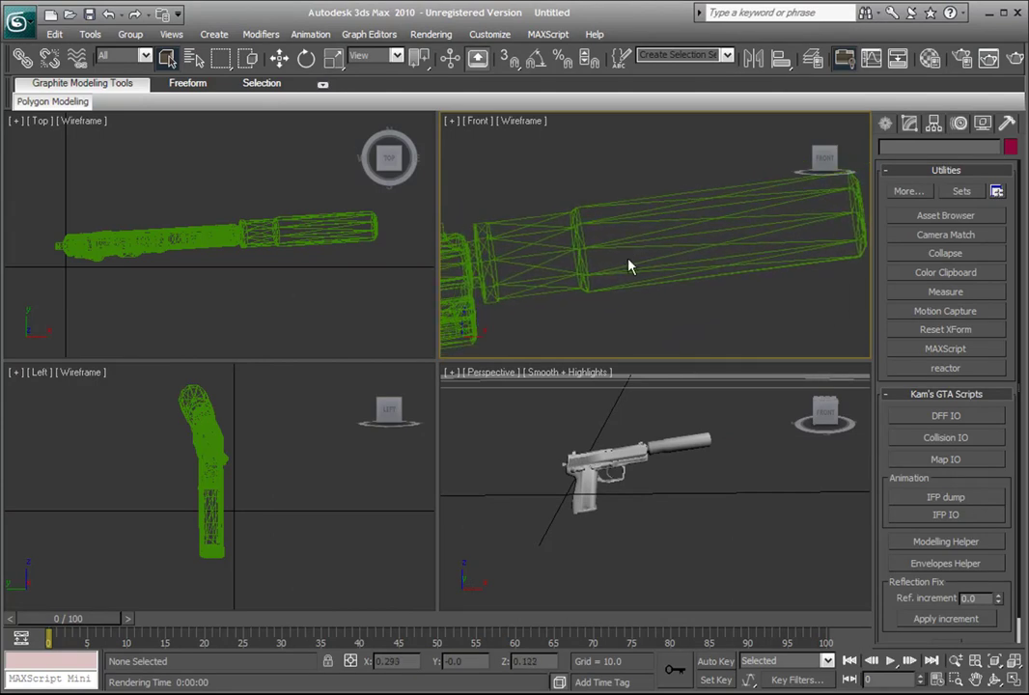
pyautogui.scroll(-4, 629, 261)
pyautogui.moveTo(557, 257); pyautogui.dragTo(611, 239, button='middle')
pyautogui.scroll(-2, 612, 239)
pyautogui.moveTo(584, 276); pyautogui.dragTo(625, 237, button='middle')
pyautogui.scroll(3, 612, 463)
pyautogui.scroll(-3, 613, 452)
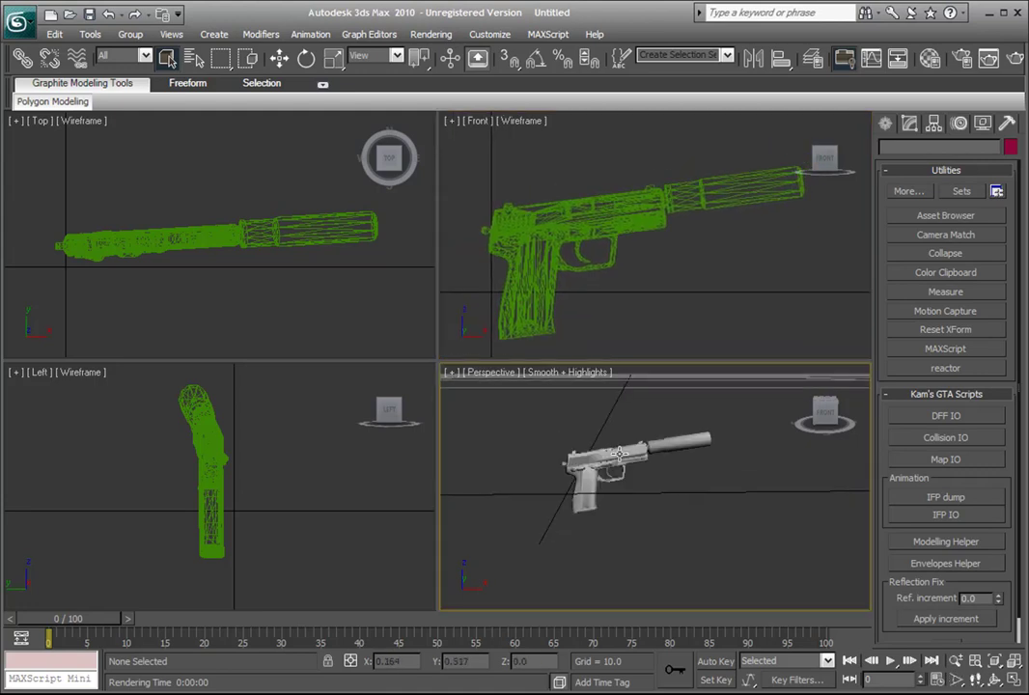
# - Convert the imported pistol to an Editable Mesh and switch to vertex-level editing
pyautogui.moveTo(689, 468)
pyautogui.keyDown('alt'); pyautogui.mouseDown(button='middle')
pyautogui.moveTo(664, 476)
pyautogui.moveTo(692, 471)
pyautogui.moveTo(673, 471)
pyautogui.mouseUp(button='middle'); pyautogui.keyUp('alt')
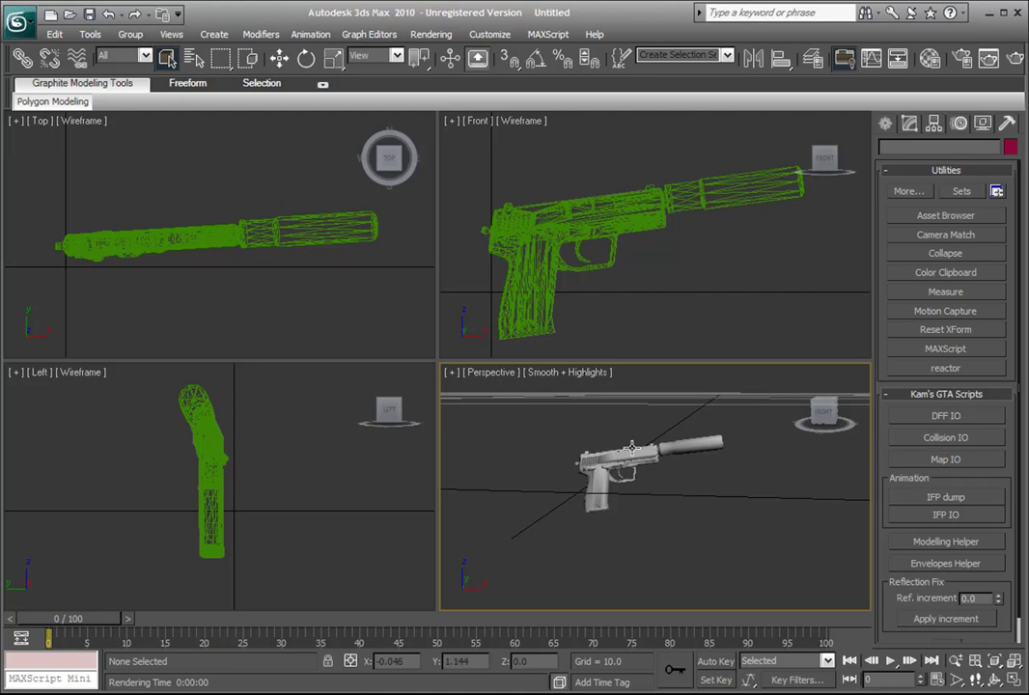
pyautogui.click(628, 450)
pyautogui.rightClick(628, 450)
pyautogui.moveTo(700, 607)
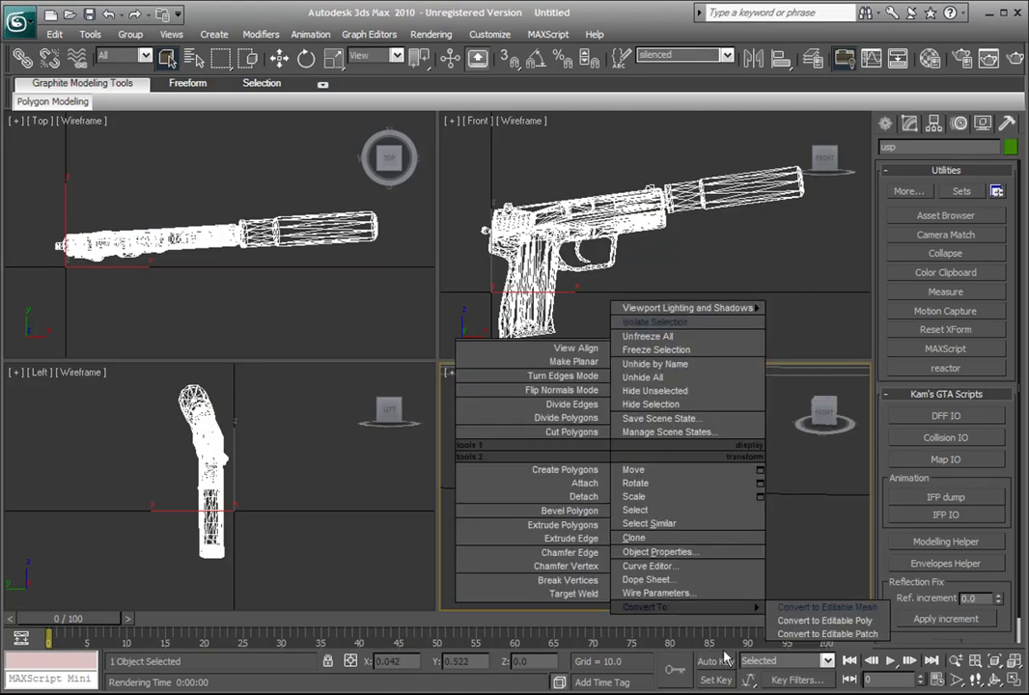
pyautogui.click(775, 608)
pyautogui.moveTo(710, 543); pyautogui.dragTo(680, 533, button='middle')
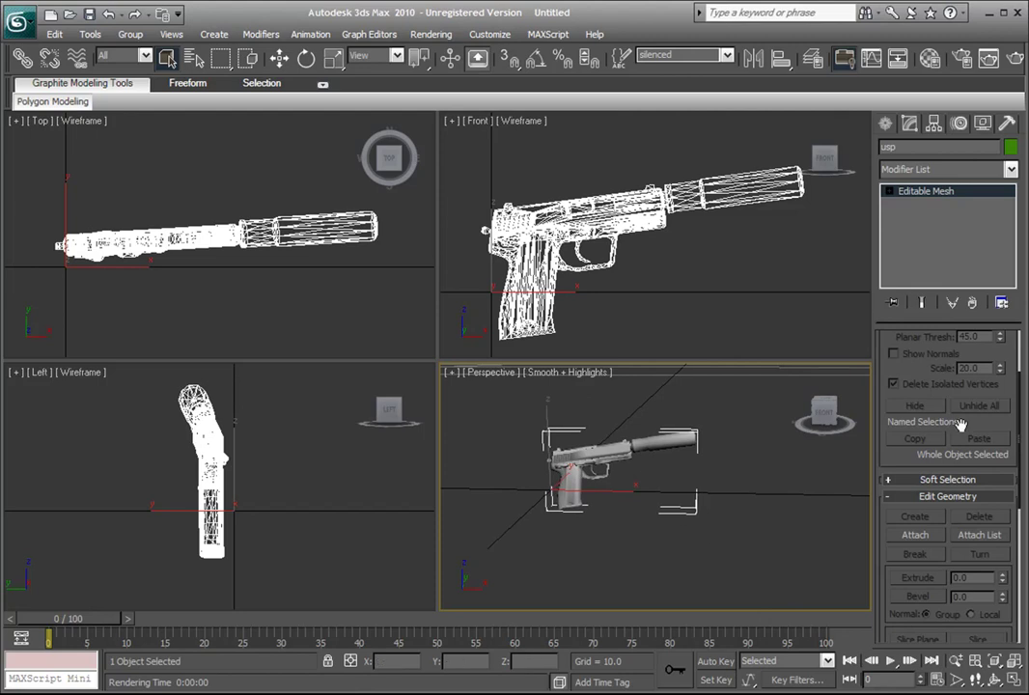
pyautogui.scroll(3, 920, 386)
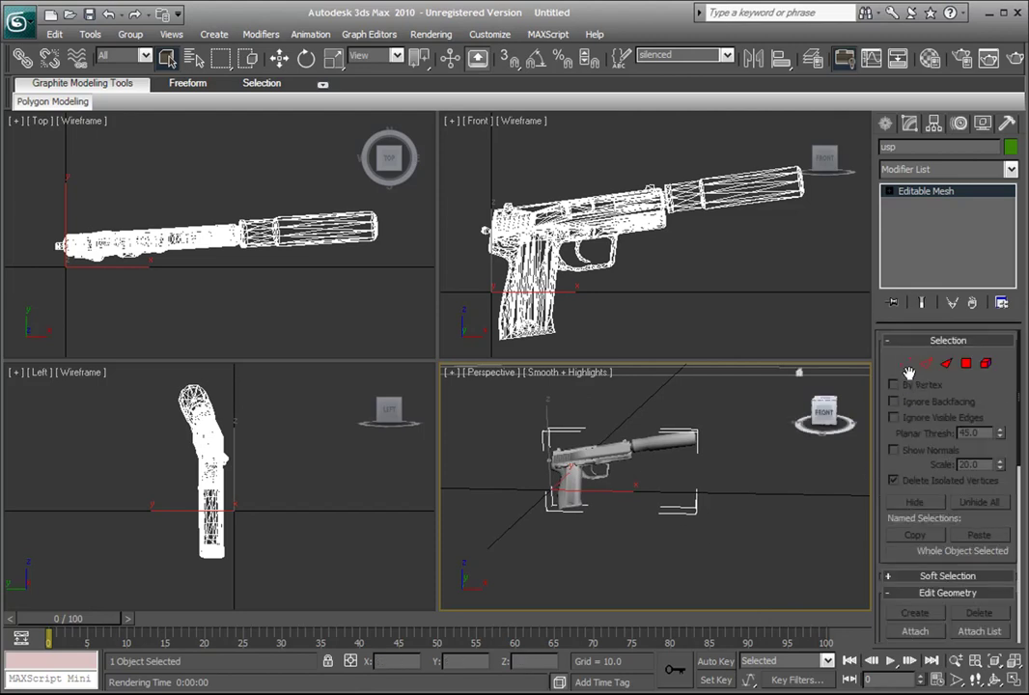
pyautogui.click(903, 365)
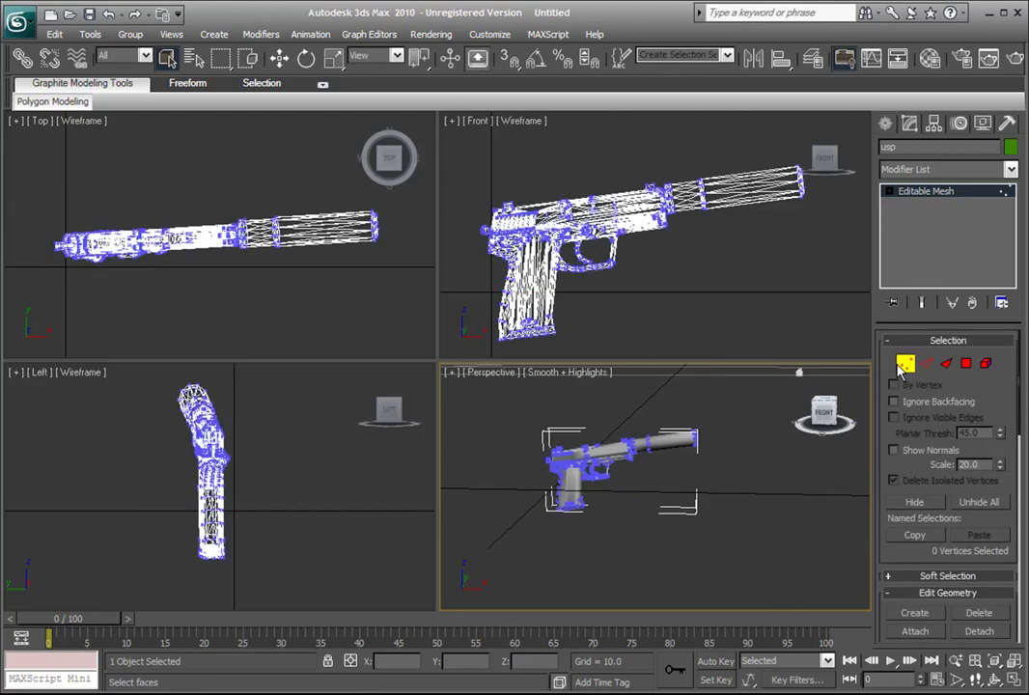
# - Select the vertices at the silencer's muzzle end and scale them up uniformly to flare the tip, leaving nothing selected
pyautogui.moveTo(732, 522)
pyautogui.keyDown('alt'); pyautogui.mouseDown(button='middle')
pyautogui.moveTo(637, 522)
pyautogui.moveTo(758, 518)
pyautogui.moveTo(741, 511)
pyautogui.mouseUp(button='middle'); pyautogui.keyUp('alt')
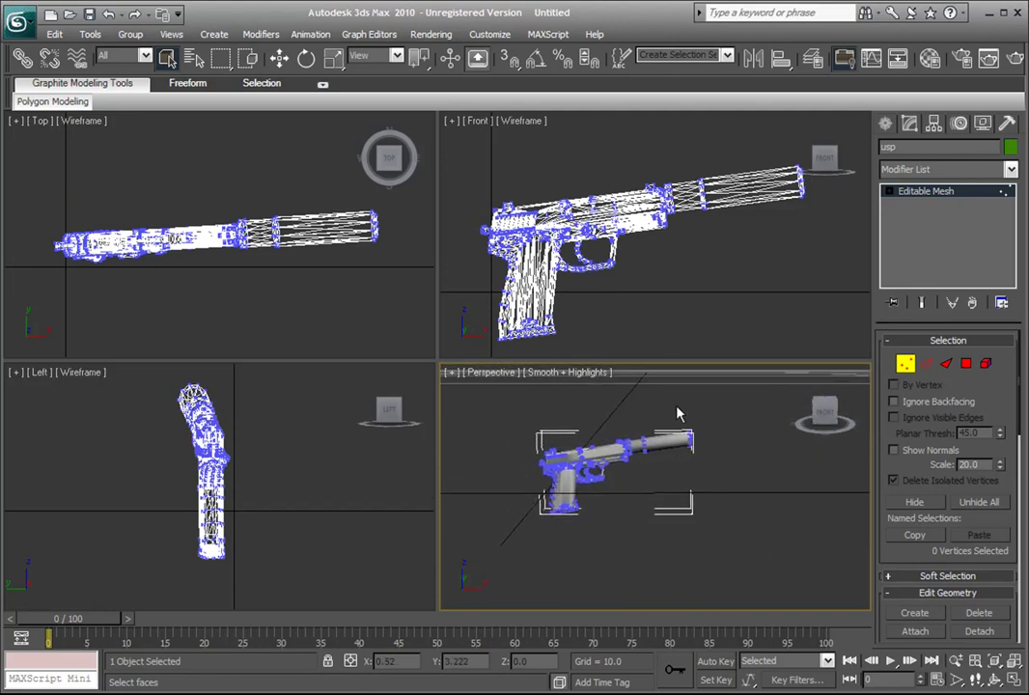
pyautogui.moveTo(678, 413); pyautogui.dragTo(747, 521)
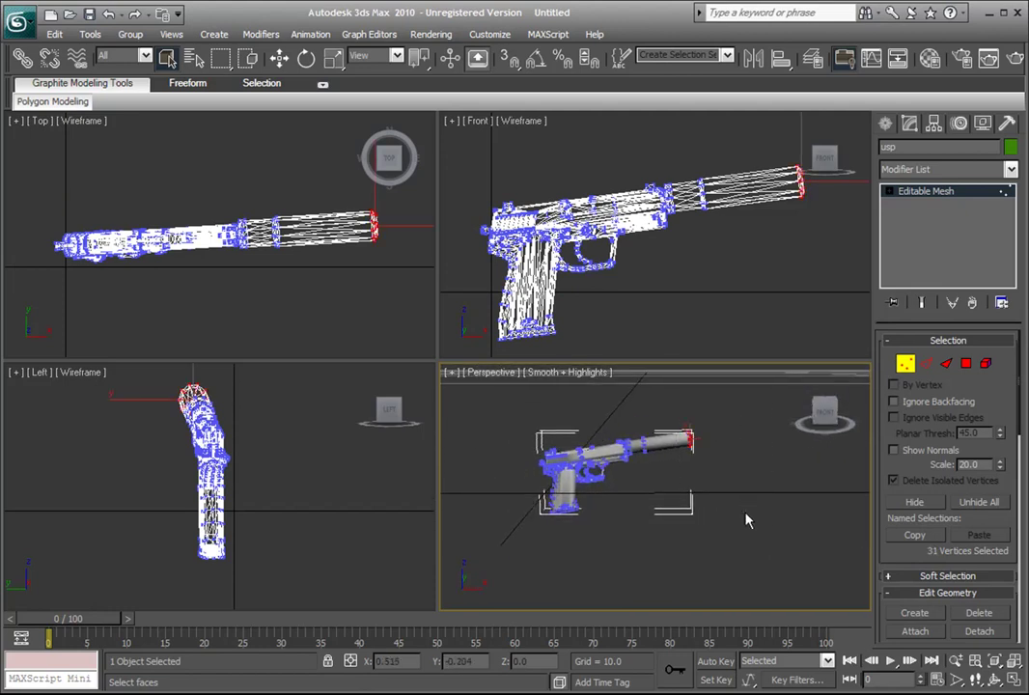
pyautogui.click(333, 58)
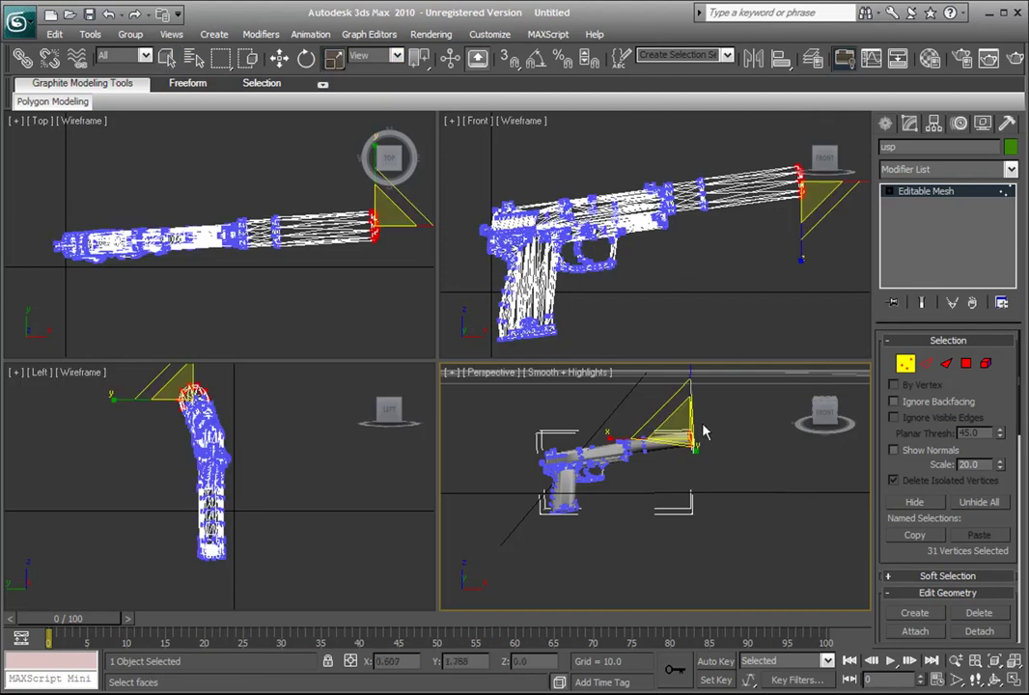
pyautogui.moveTo(703, 431); pyautogui.dragTo(610, 351)
pyautogui.moveTo(692, 451); pyautogui.dragTo(690, 451, button='middle')
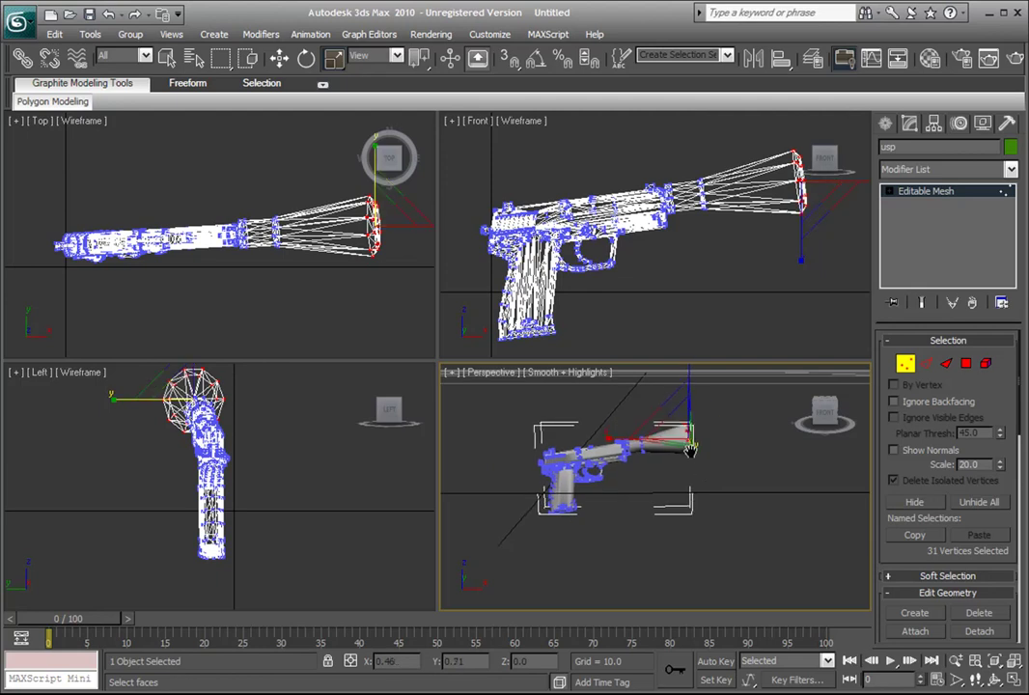
pyautogui.press('r')
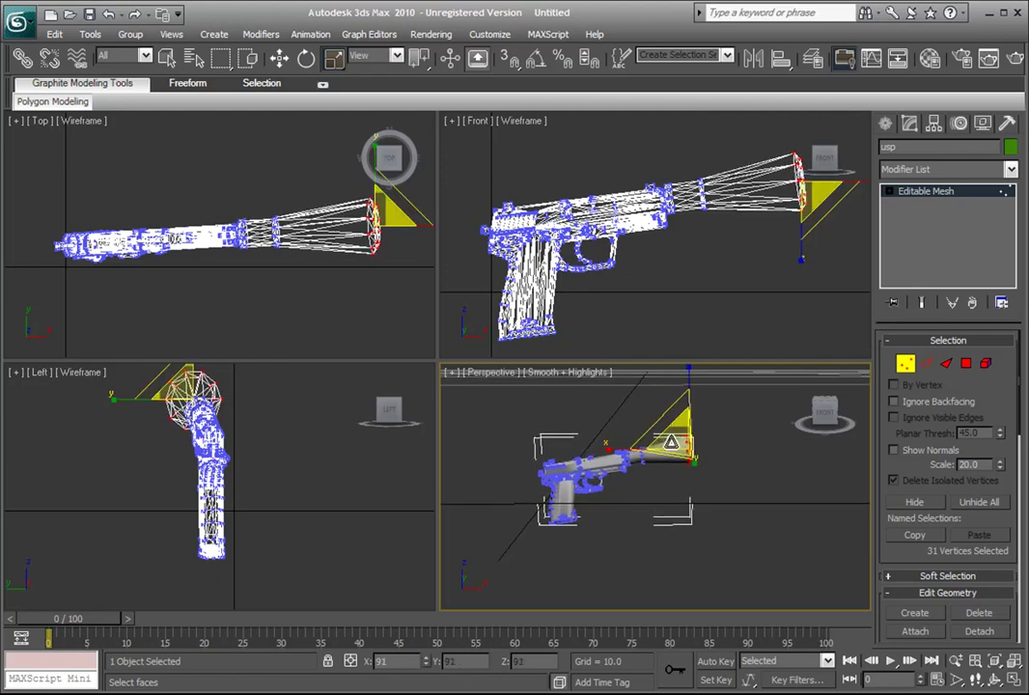
pyautogui.moveTo(671, 442); pyautogui.dragTo(730, 440)
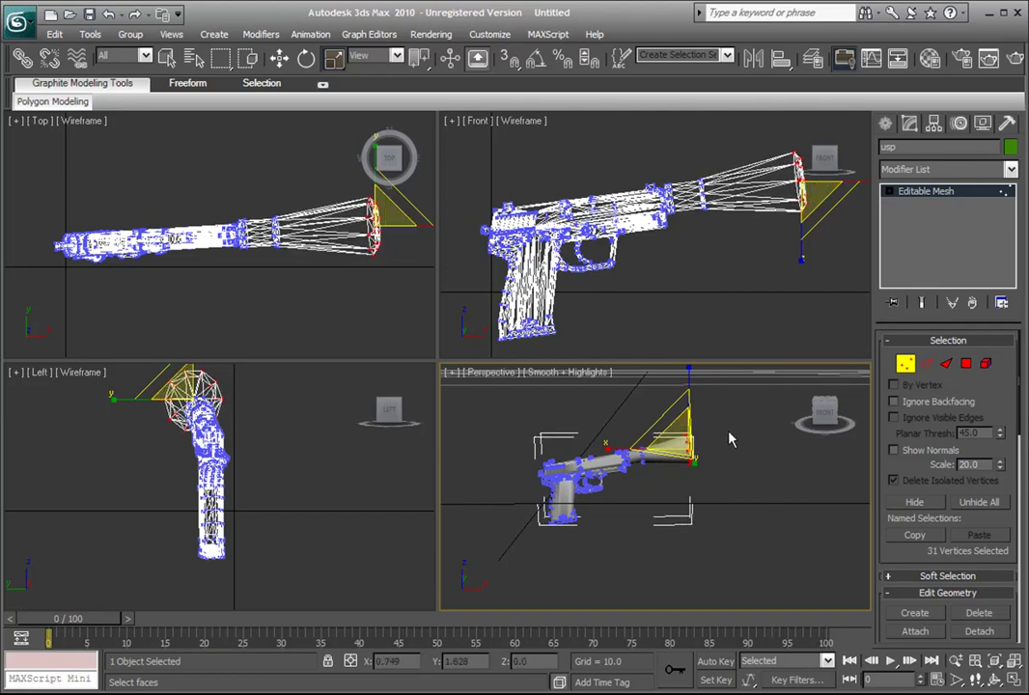
pyautogui.click(676, 508)
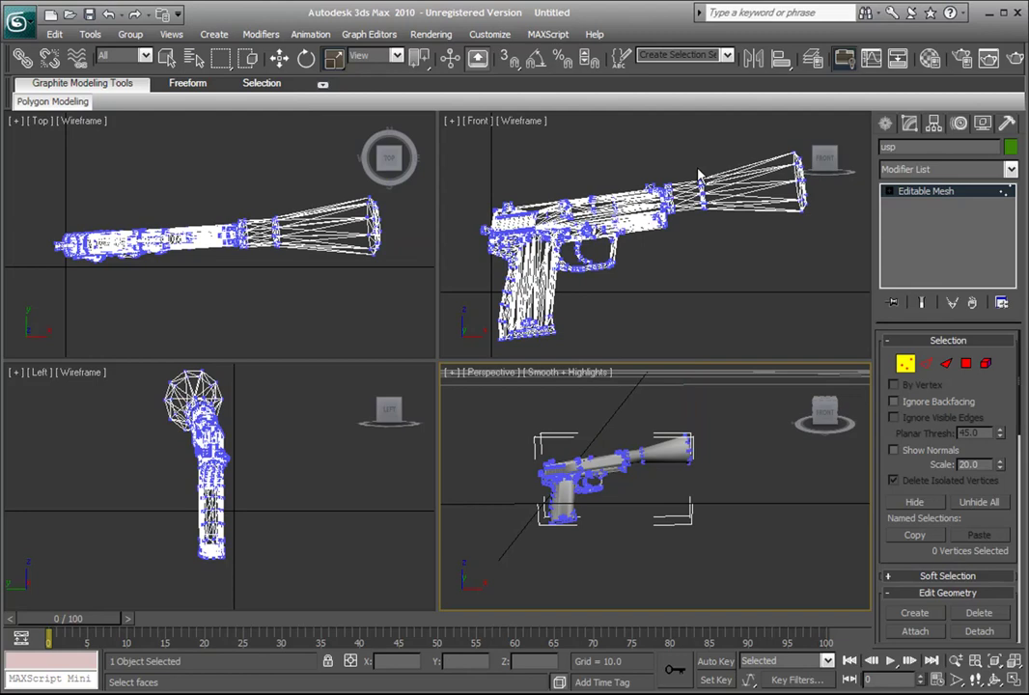
# - Select the vertex ring at the rear of the silencer's main body and scale it up uniformly to about the muzzle's width
pyautogui.moveTo(685, 158); pyautogui.dragTo(729, 245)
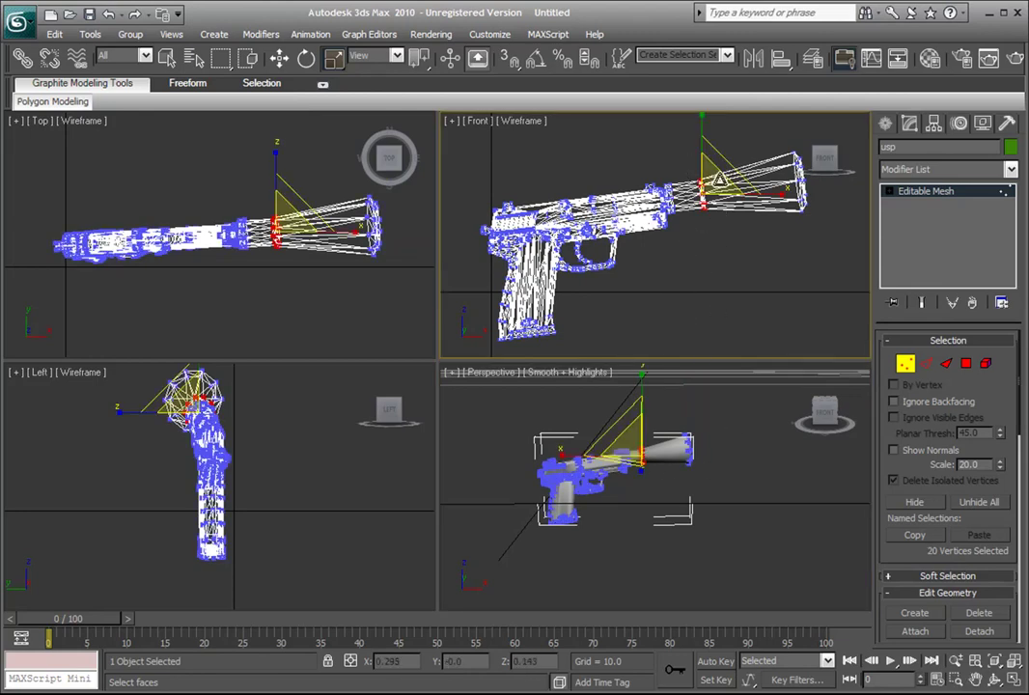
pyautogui.moveTo(700, 191)
pyautogui.mouseDown(button='middle')
pyautogui.moveTo(704, 184)
pyautogui.moveTo(675, 205)
pyautogui.moveTo(684, 193)
pyautogui.mouseUp(button='middle')
pyautogui.moveTo(642, 467)
pyautogui.mouseDown(button='middle')
pyautogui.moveTo(661, 455)
pyautogui.moveTo(641, 461)
pyautogui.mouseUp(button='middle')
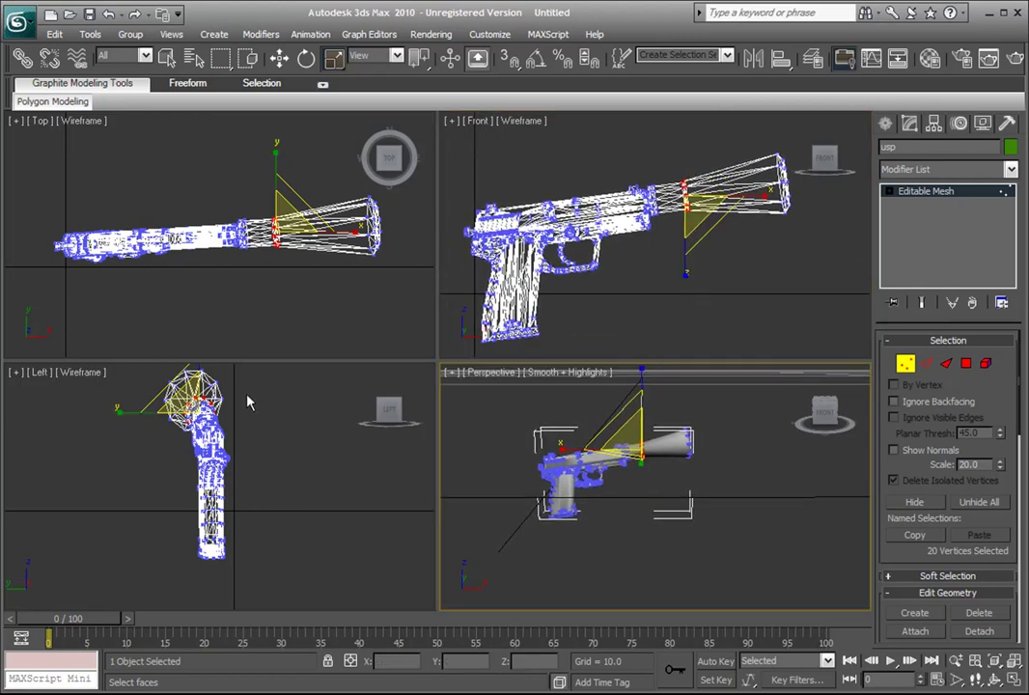
pyautogui.moveTo(249, 402); pyautogui.dragTo(255, 418, button='middle')
pyautogui.moveTo(268, 276); pyautogui.dragTo(249, 251, button='middle')
pyautogui.moveTo(266, 419); pyautogui.dragTo(261, 432, button='middle')
pyautogui.moveTo(291, 319); pyautogui.dragTo(310, 350, button='middle')
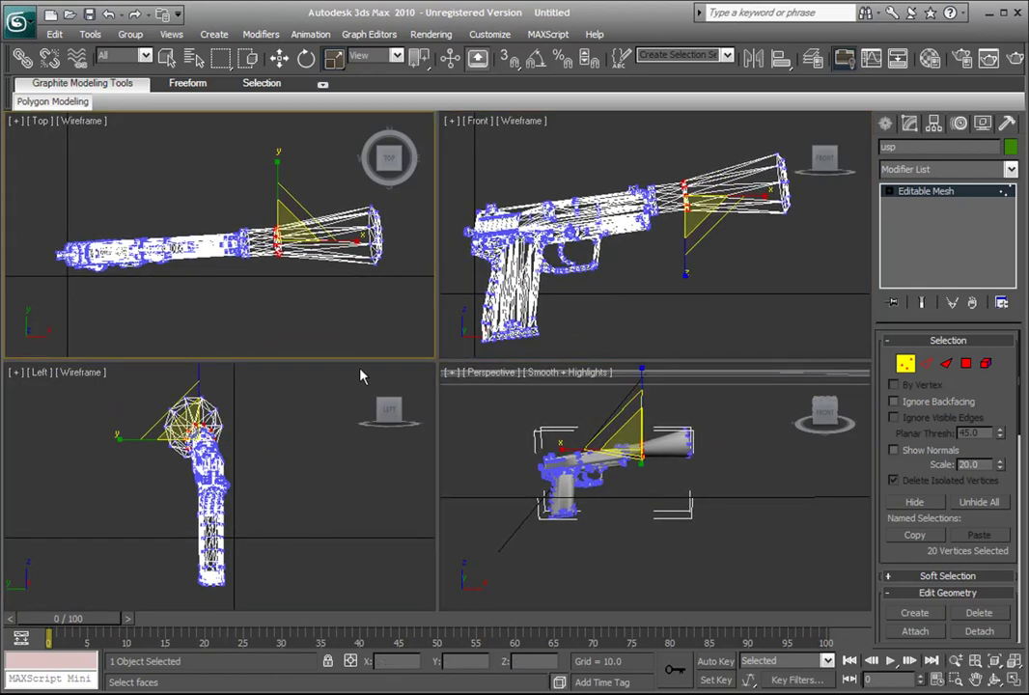
pyautogui.moveTo(568, 497); pyautogui.dragTo(568, 507, button='middle')
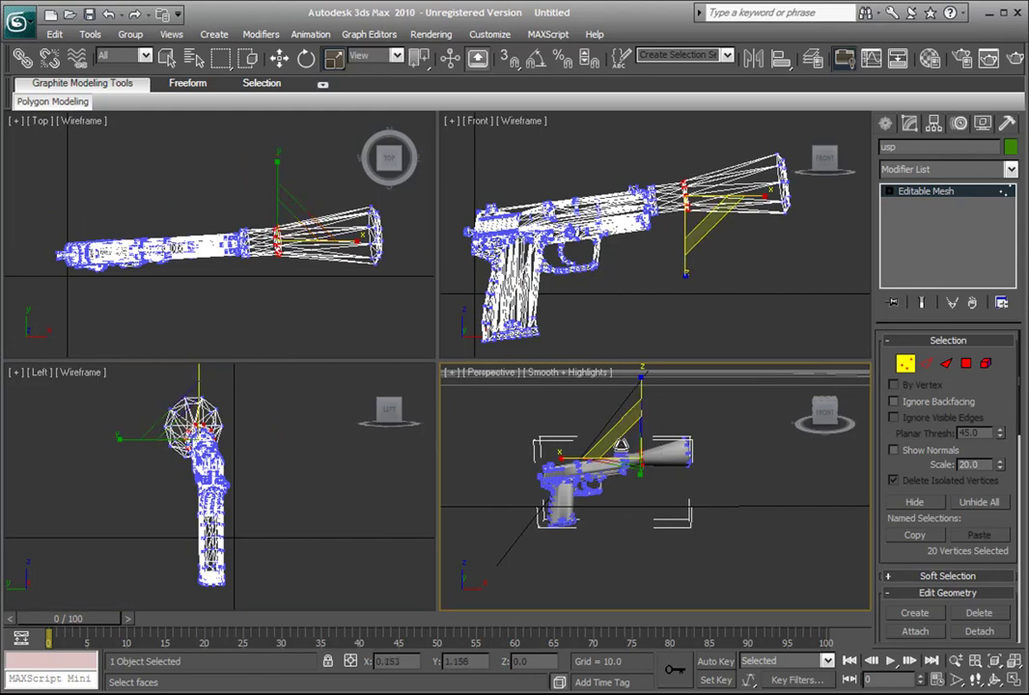
pyautogui.moveTo(626, 450); pyautogui.dragTo(595, 395)
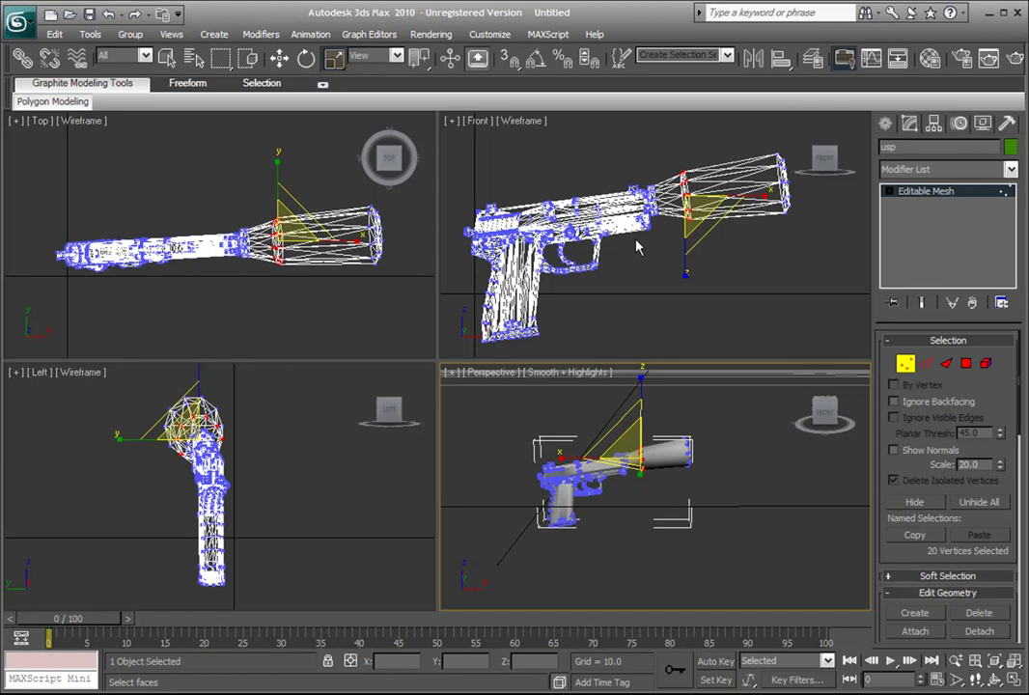
pyautogui.click(766, 508)
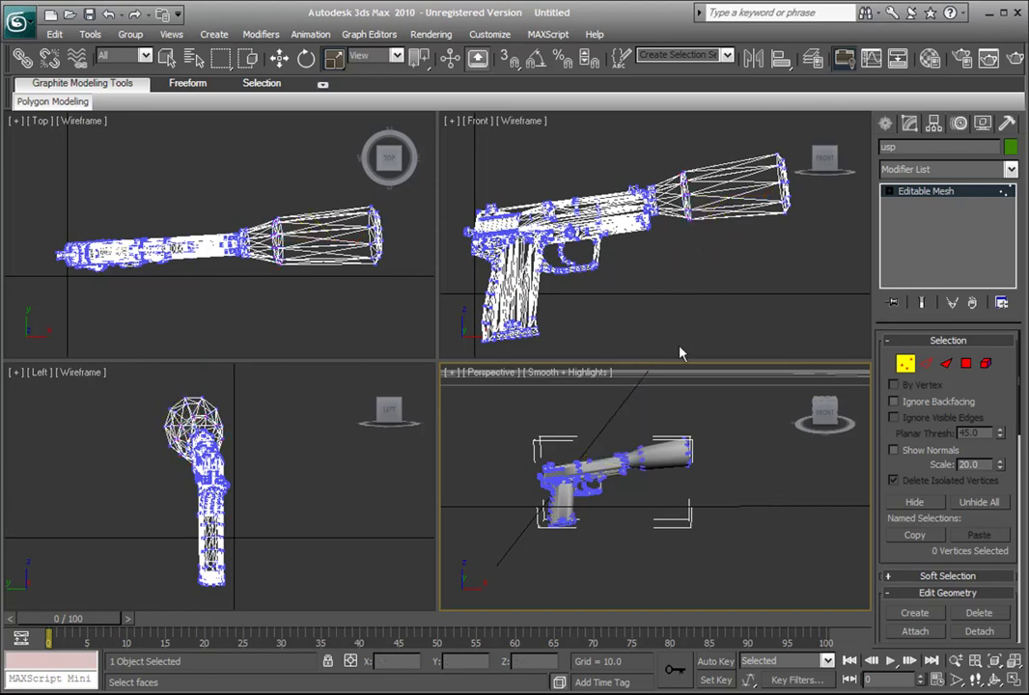
# - Render a close front view of the widened silencer to check its textures, and close the rendered image
pyautogui.scroll(8, 637, 294)
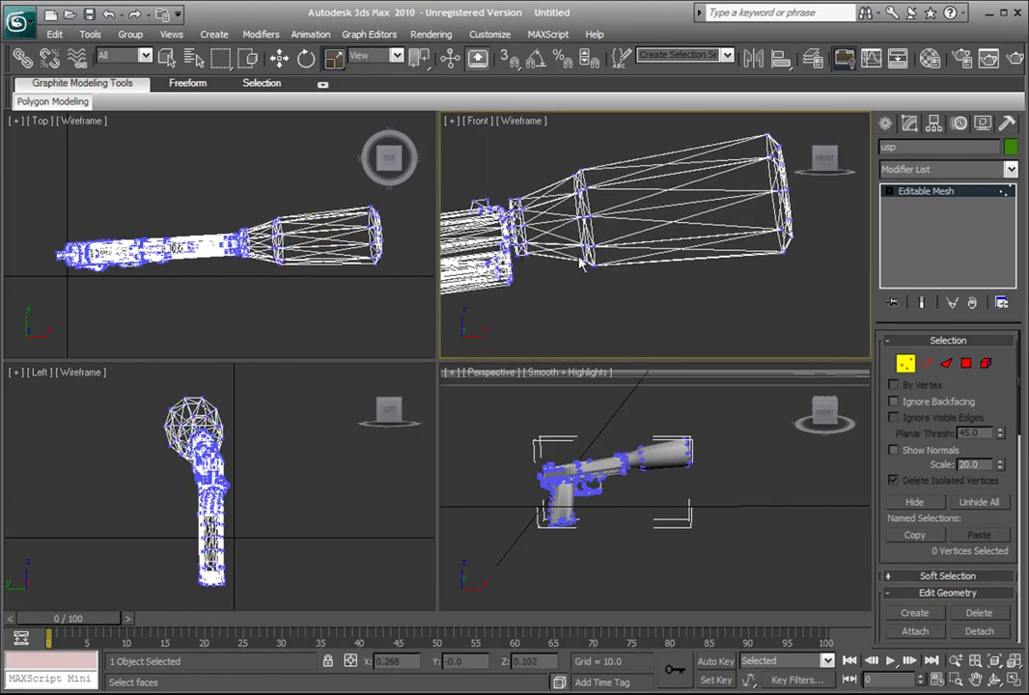
pyautogui.scroll(2, 582, 263)
pyautogui.click(431, 34)
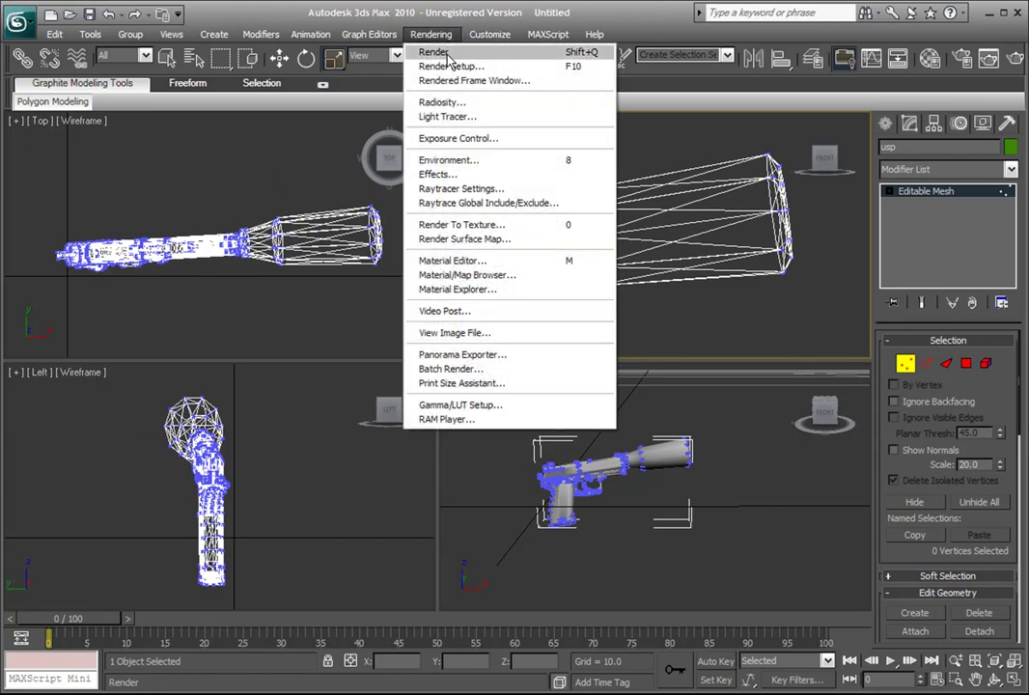
pyautogui.click(444, 53)
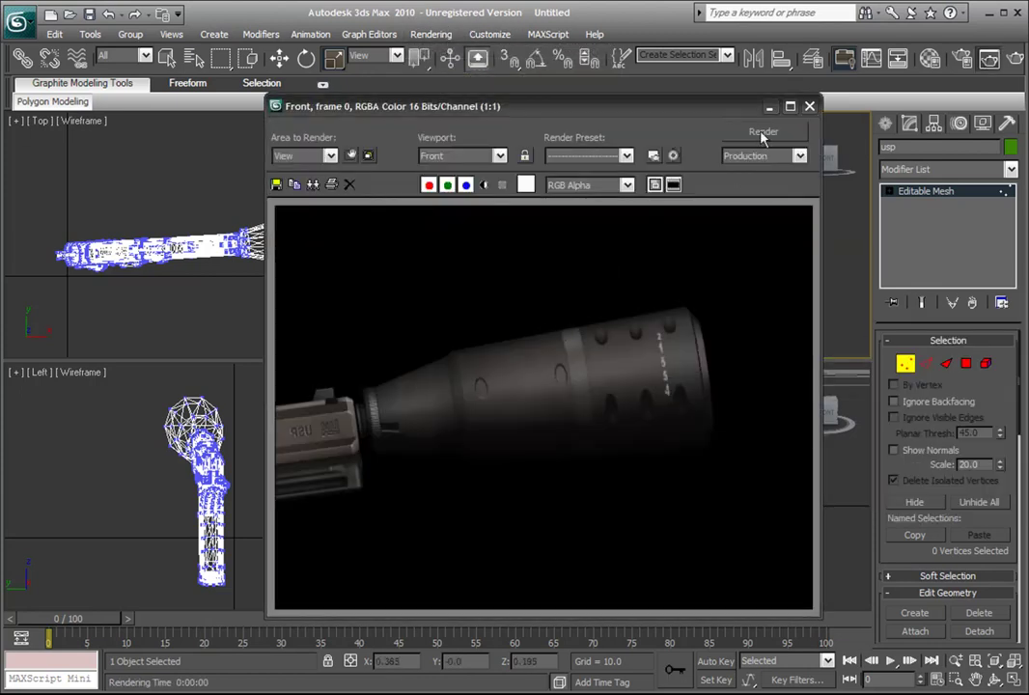
pyautogui.click(809, 106)
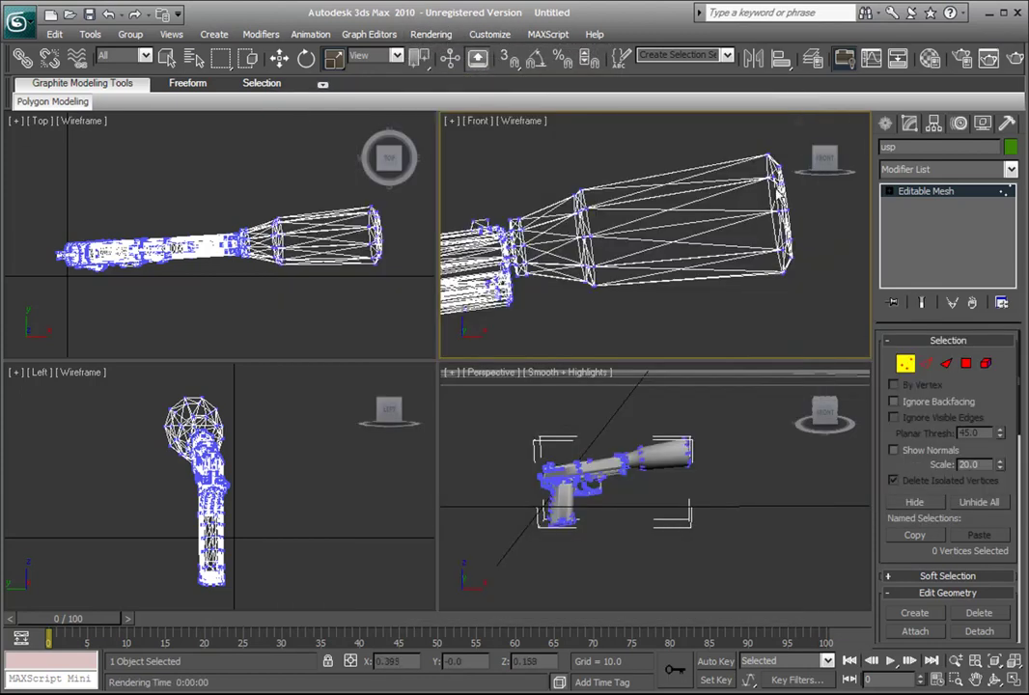
# - Render the silencer from an angled orthographic view showing its muzzle face, and close the rendered image
pyautogui.click(835, 163)
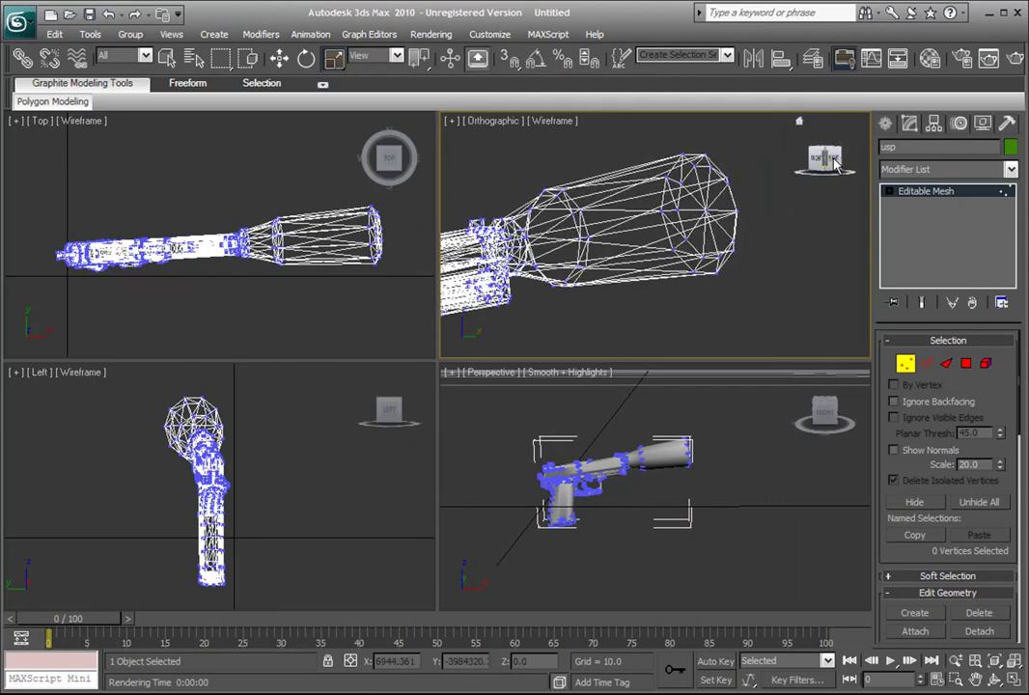
pyautogui.moveTo(571, 271); pyautogui.dragTo(622, 272, button='middle')
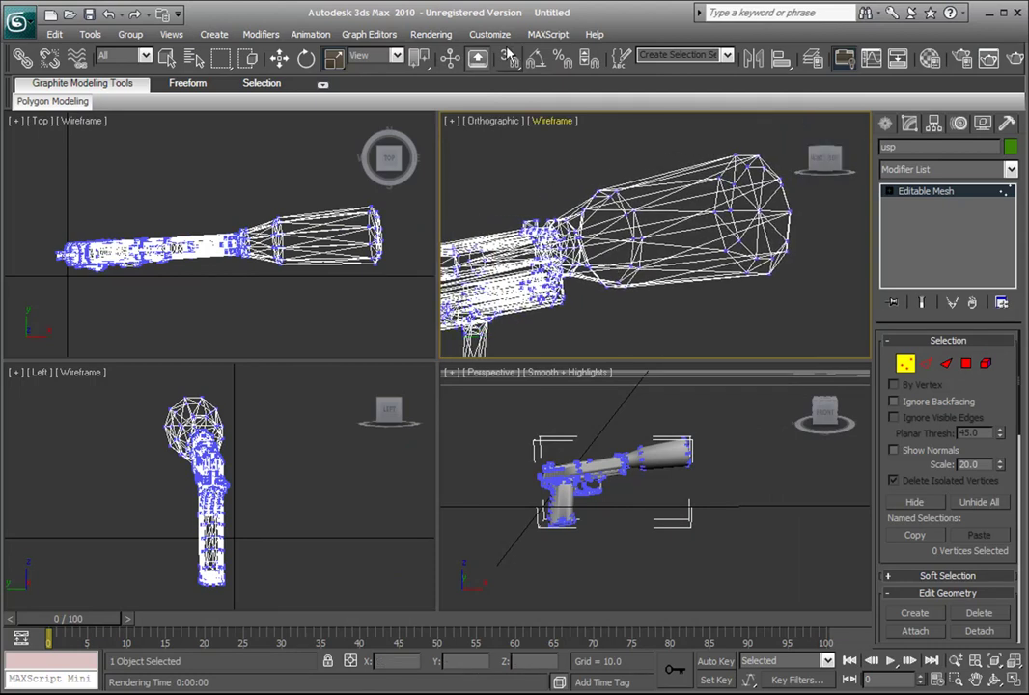
pyautogui.click(430, 33)
pyautogui.click(444, 53)
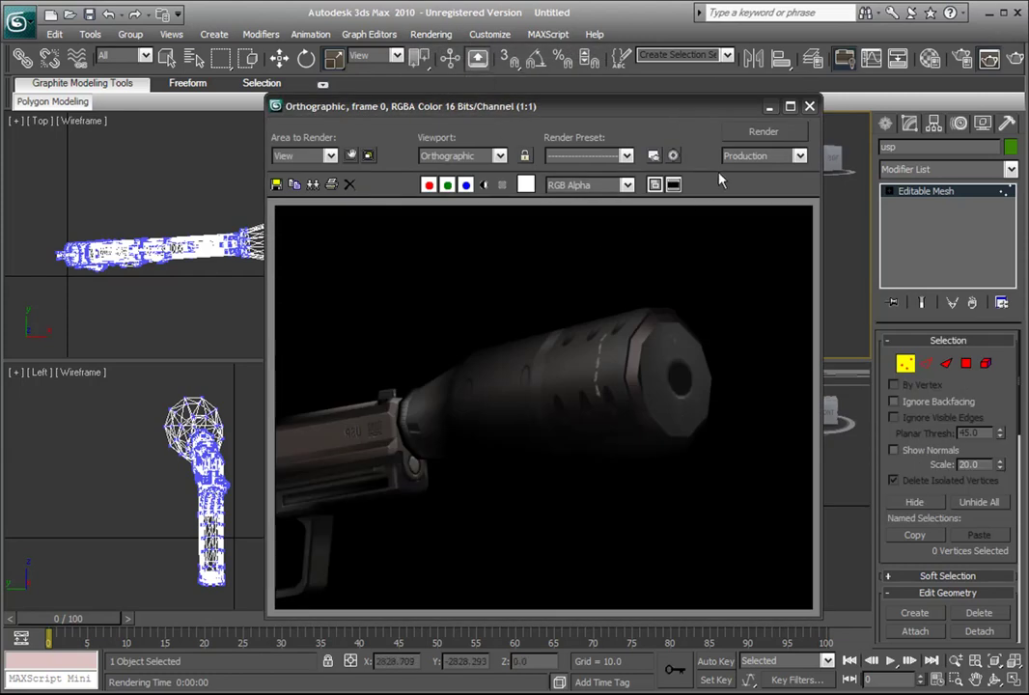
pyautogui.click(810, 107)
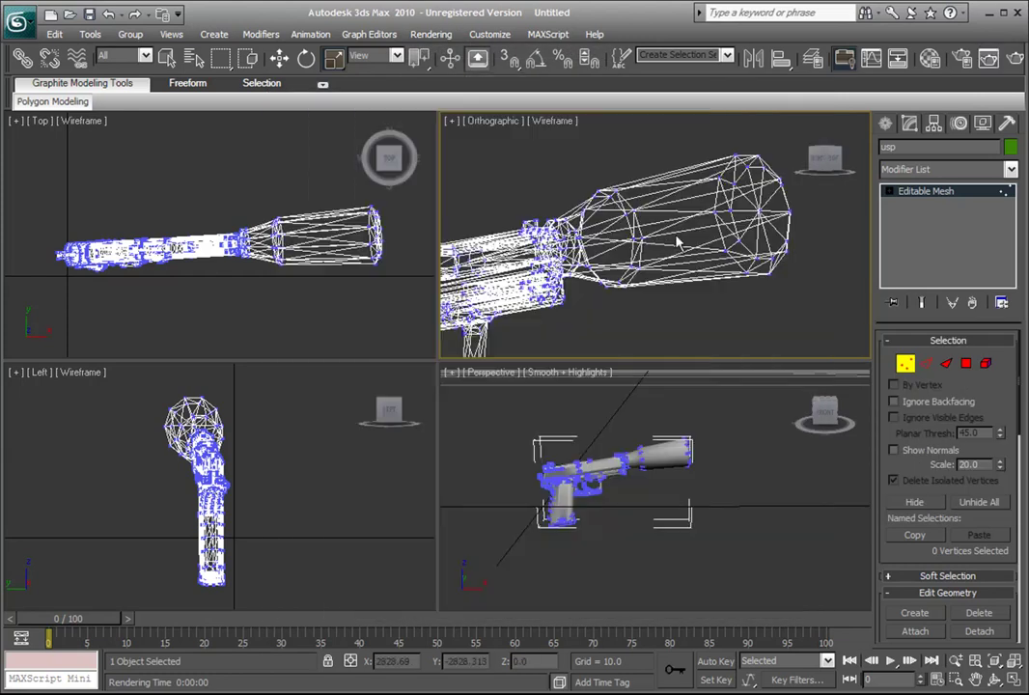
# - Return to the front view of the pistol, leave vertex-level editing and deselect the mesh
pyautogui.click(824, 164)
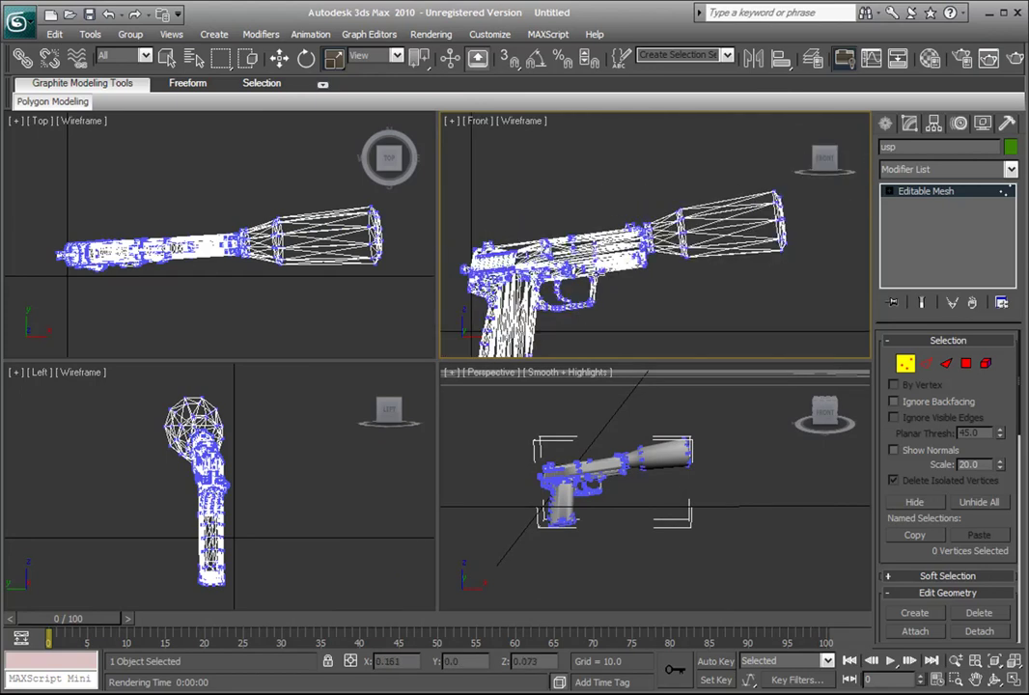
pyautogui.click(908, 364)
pyautogui.click(741, 500)
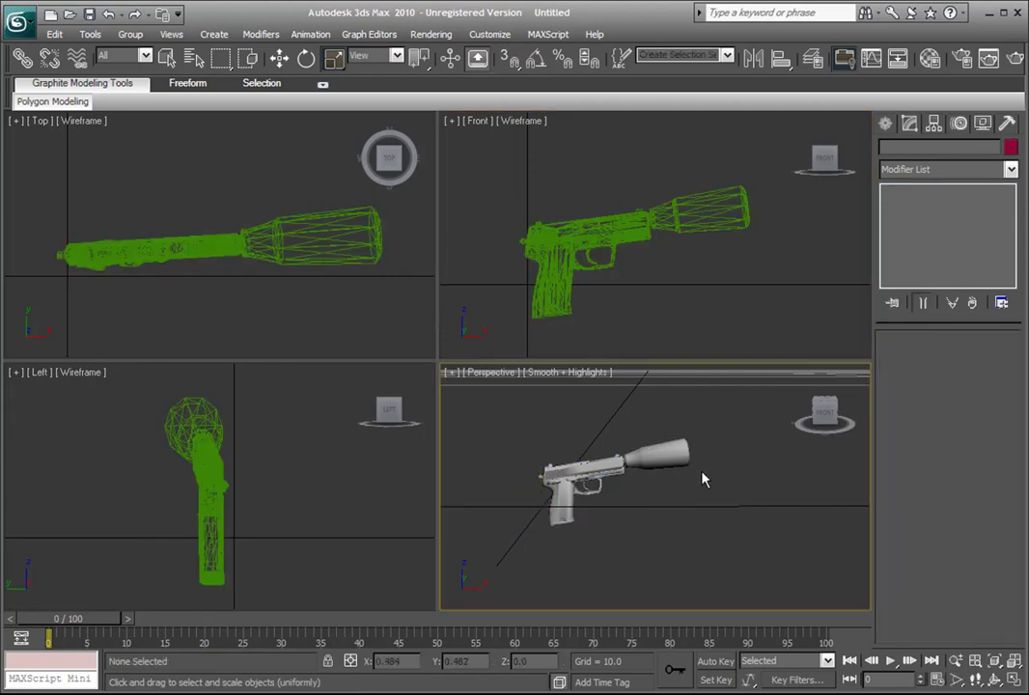
# - Select the whole pistol with the Move tool and open the Export DFF settings of Kam's GTA Scripts
pyautogui.moveTo(630, 285)
pyautogui.mouseDown(button='middle')
pyautogui.moveTo(624, 268)
pyautogui.moveTo(622, 284)
pyautogui.mouseUp(button='middle')
pyautogui.moveTo(664, 456); pyautogui.dragTo(665, 452, button='middle')
pyautogui.click(665, 452)
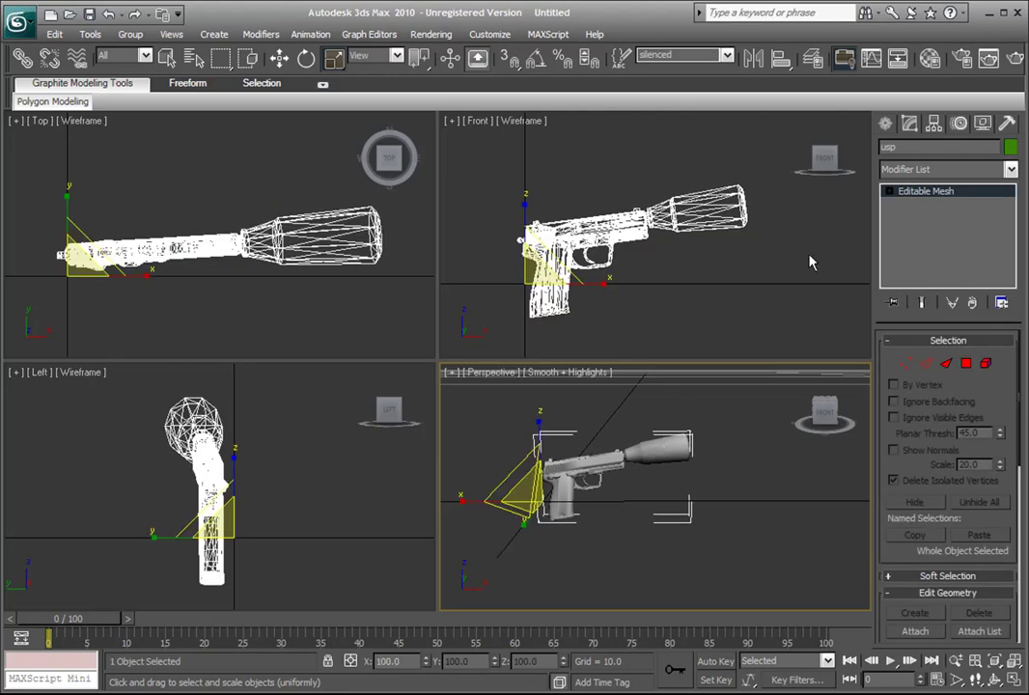
pyautogui.press('w')
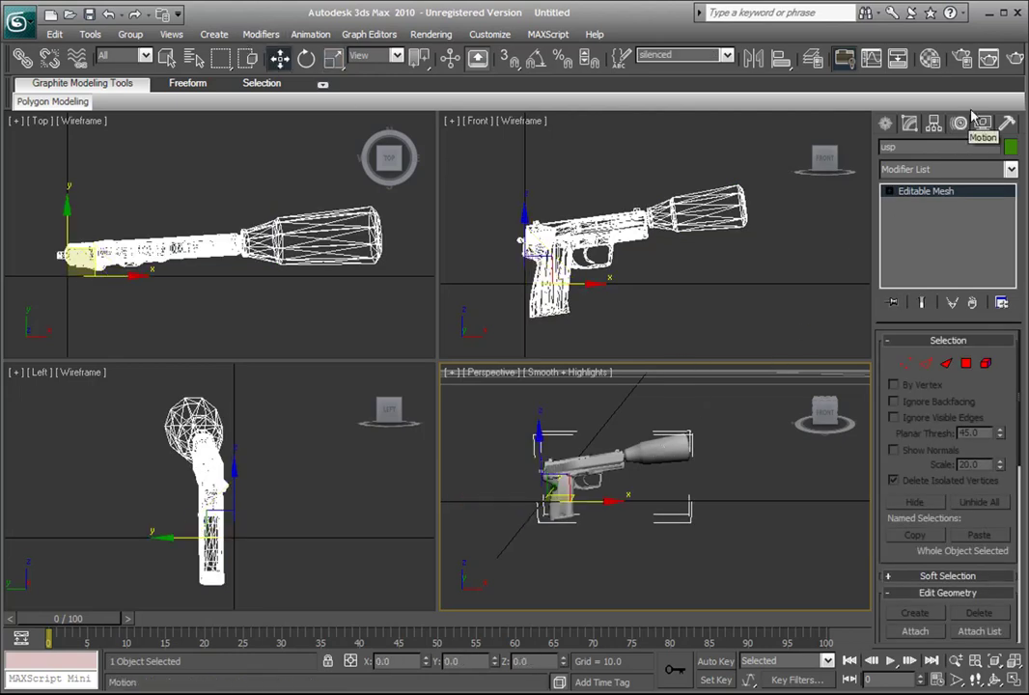
pyautogui.click(1005, 125)
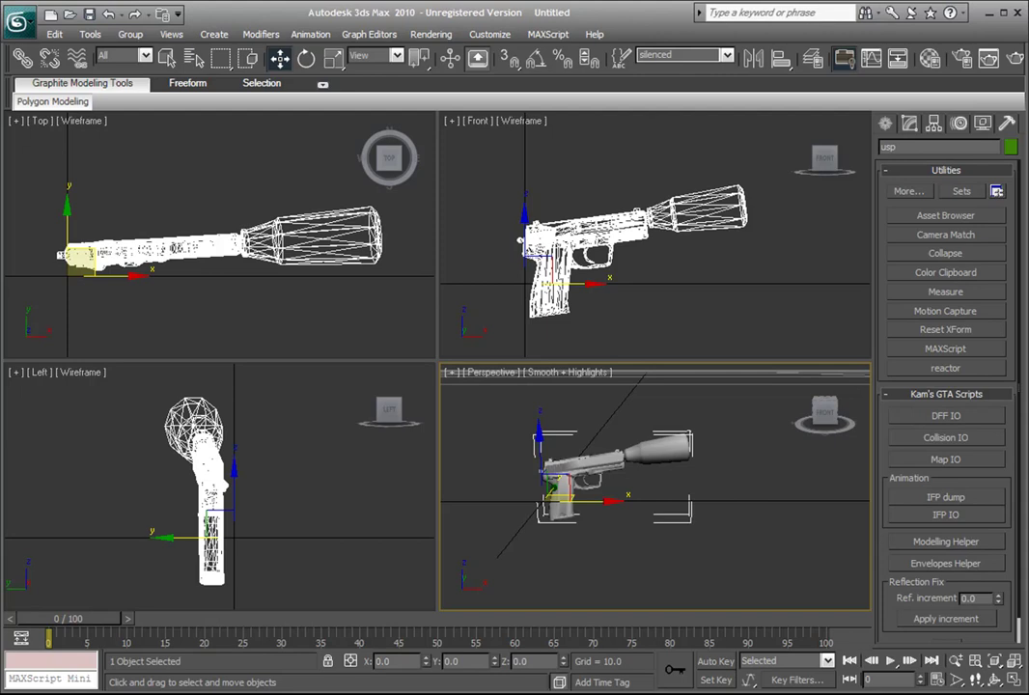
pyautogui.moveTo(632, 189); pyautogui.dragTo(498, 155)
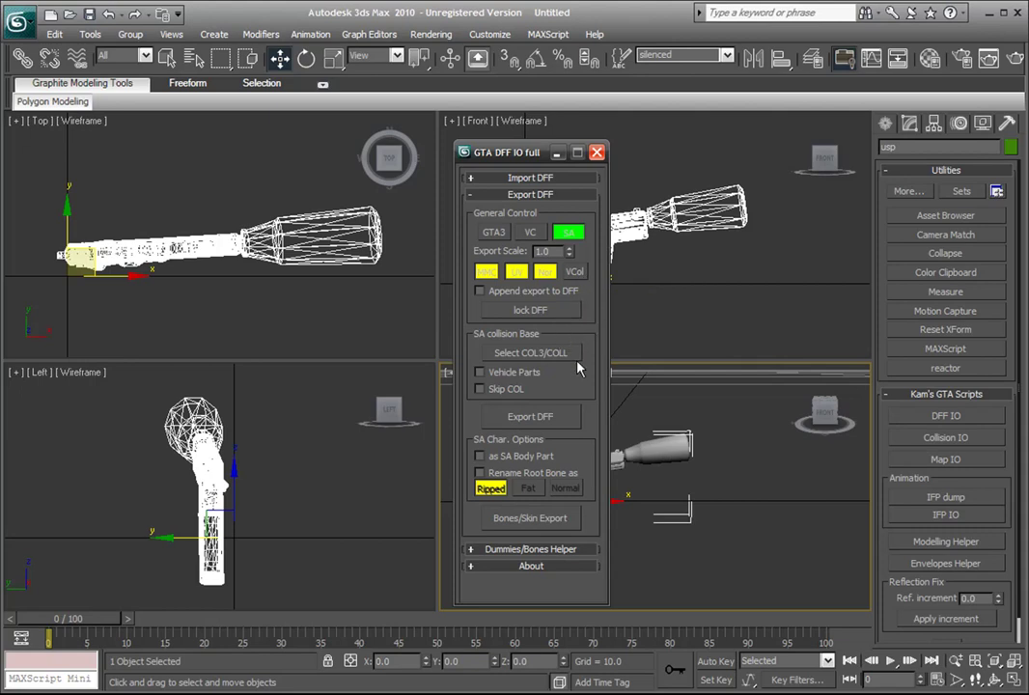
# - Export the pistol with Skip COL enabled as silenced.dff in the models\gun folder, overwriting the existing file, and move the export window off the model
pyautogui.click(480, 389)
pyautogui.click(536, 423)
pyautogui.moveTo(576, 243); pyautogui.dragTo(597, 223)
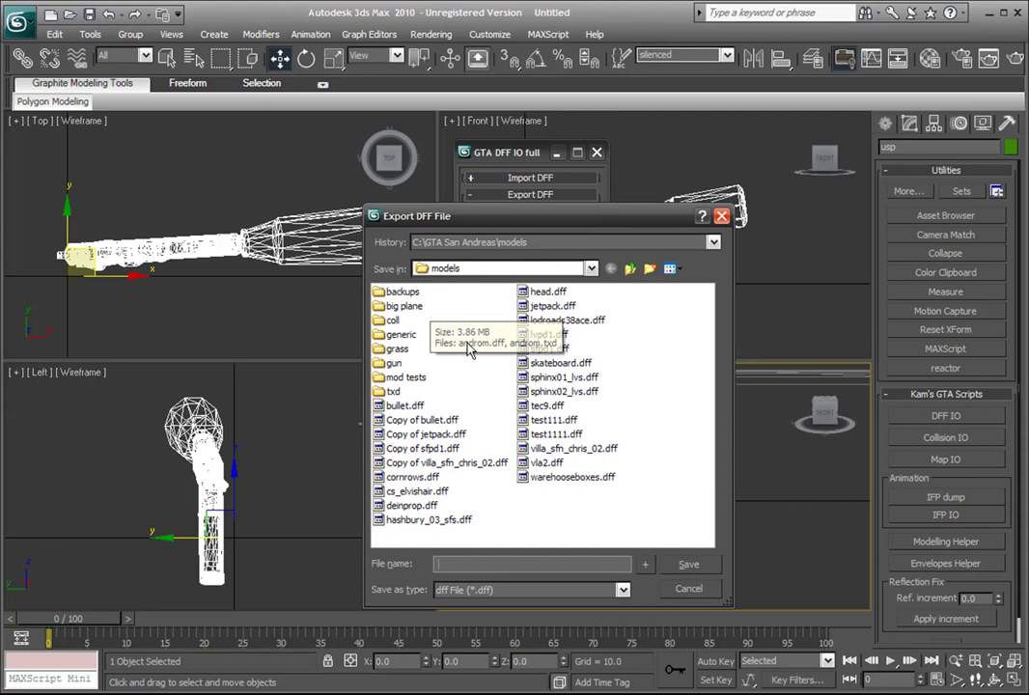
pyautogui.doubleClick(394, 363)
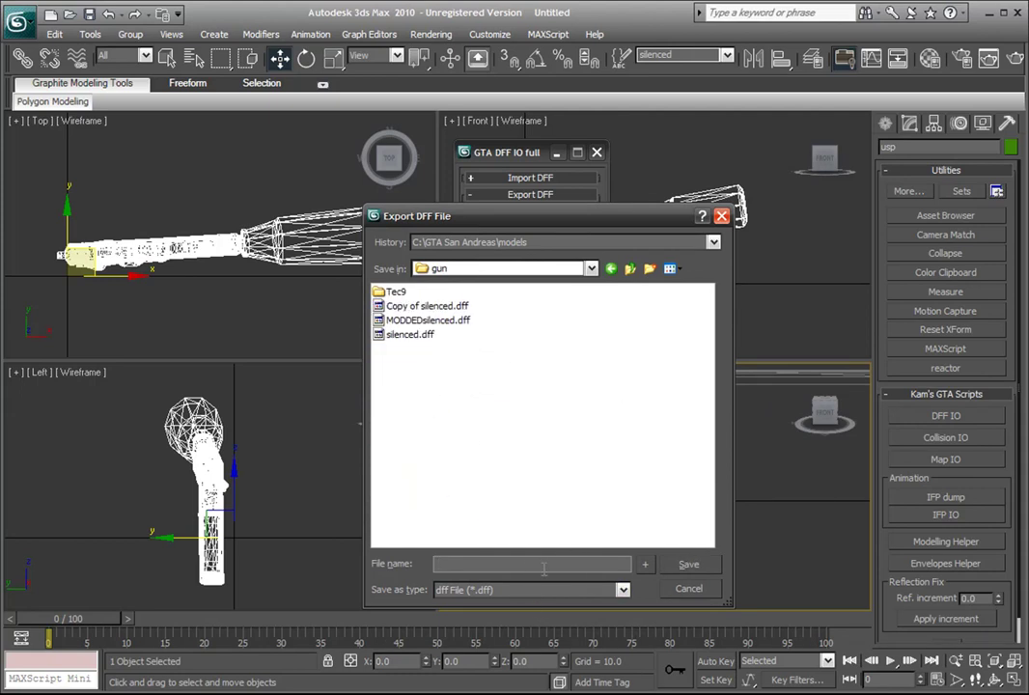
pyautogui.click(394, 337)
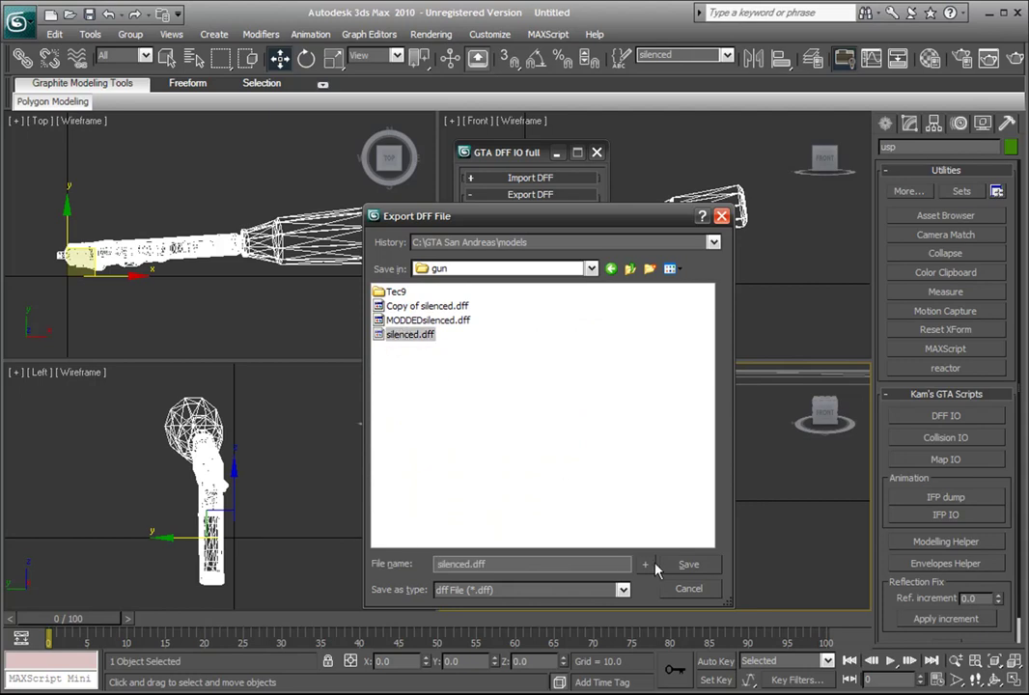
pyautogui.click(688, 566)
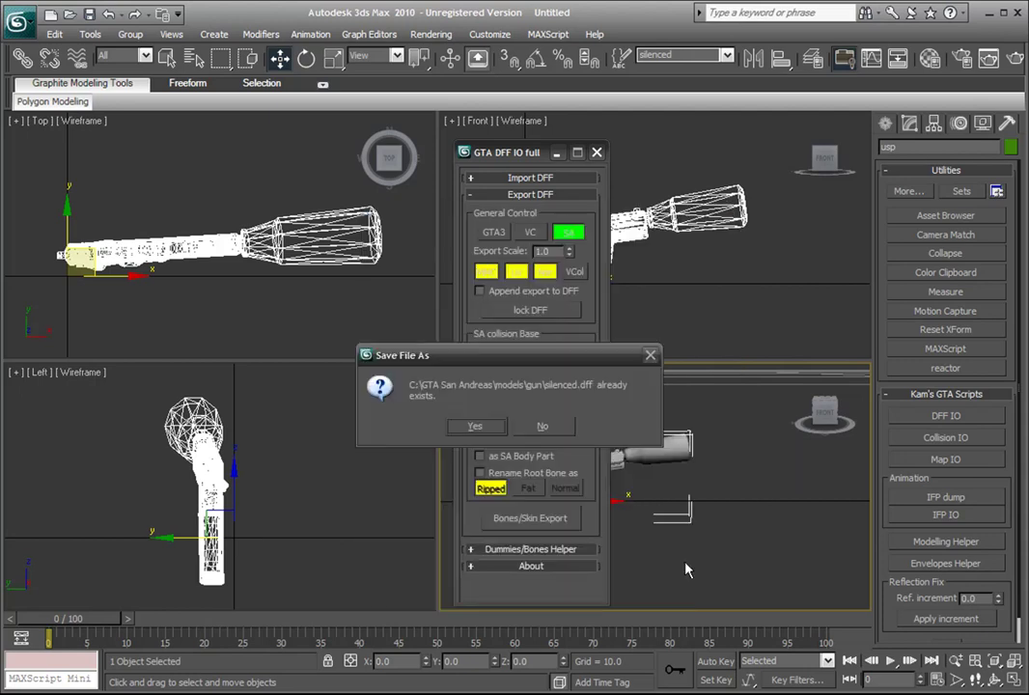
pyautogui.click(476, 428)
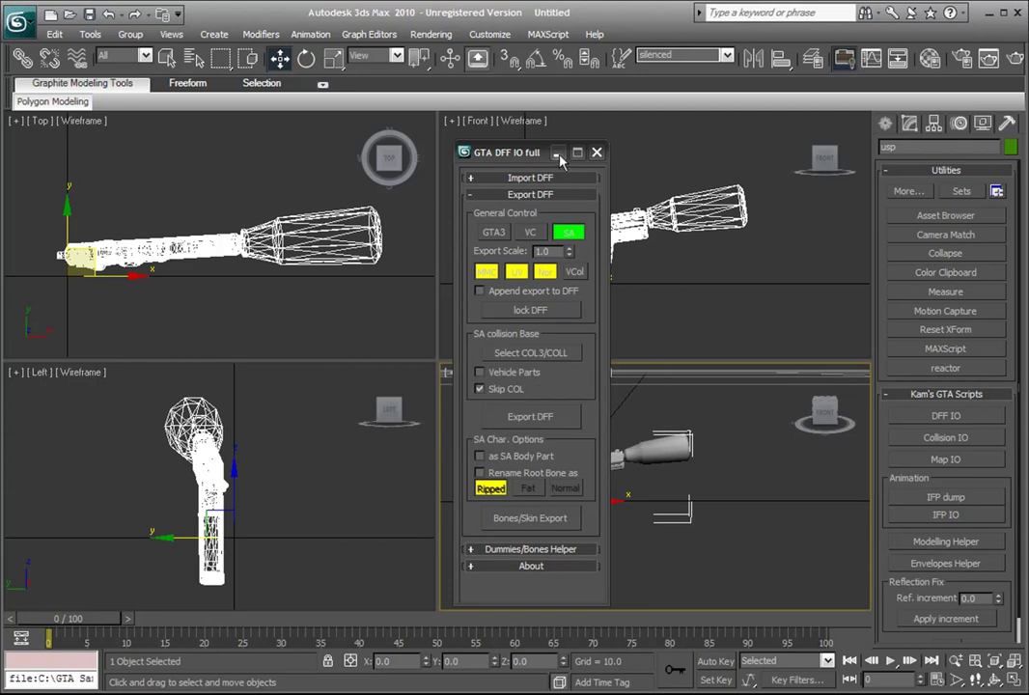
pyautogui.moveTo(528, 156); pyautogui.dragTo(277, 147)
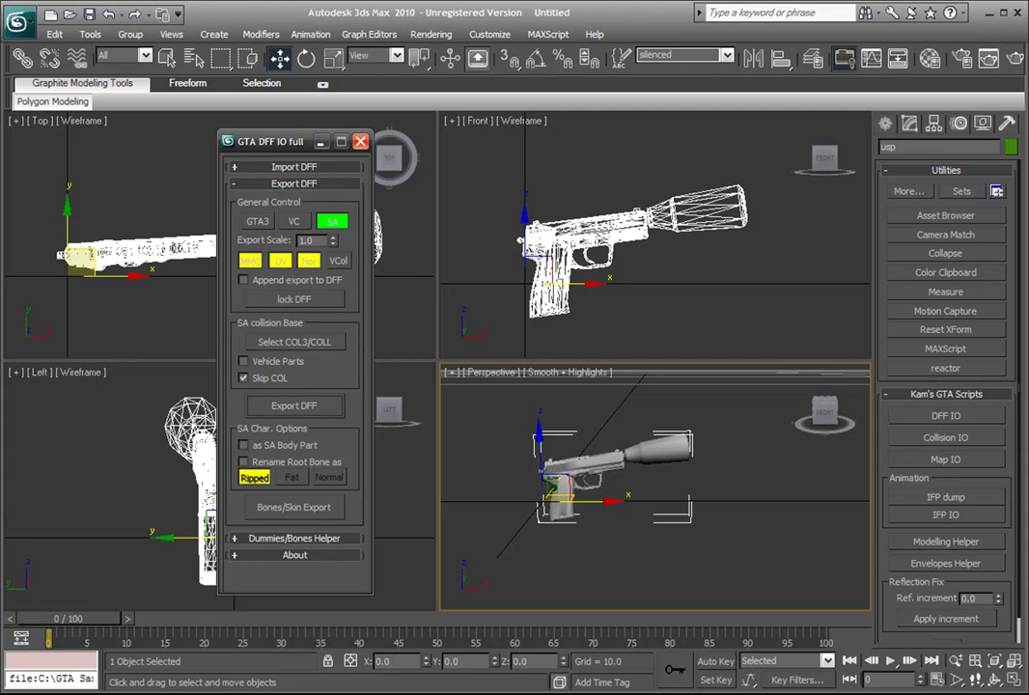
# - Switch to TXD Workshop and replace silenced.dff in the open IMG archive with the exported silenced.dff from the gun folder
pyautogui.hotkey('alt', 'Tab')
pyautogui.moveTo(516, 32); pyautogui.dragTo(528, 64)
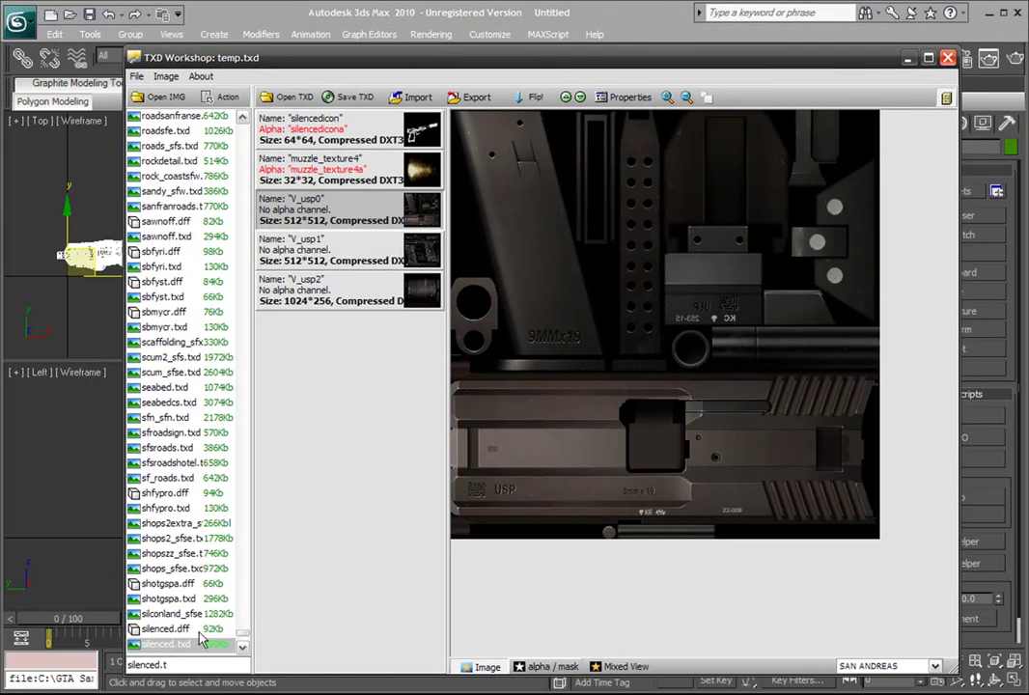
pyautogui.click(173, 630)
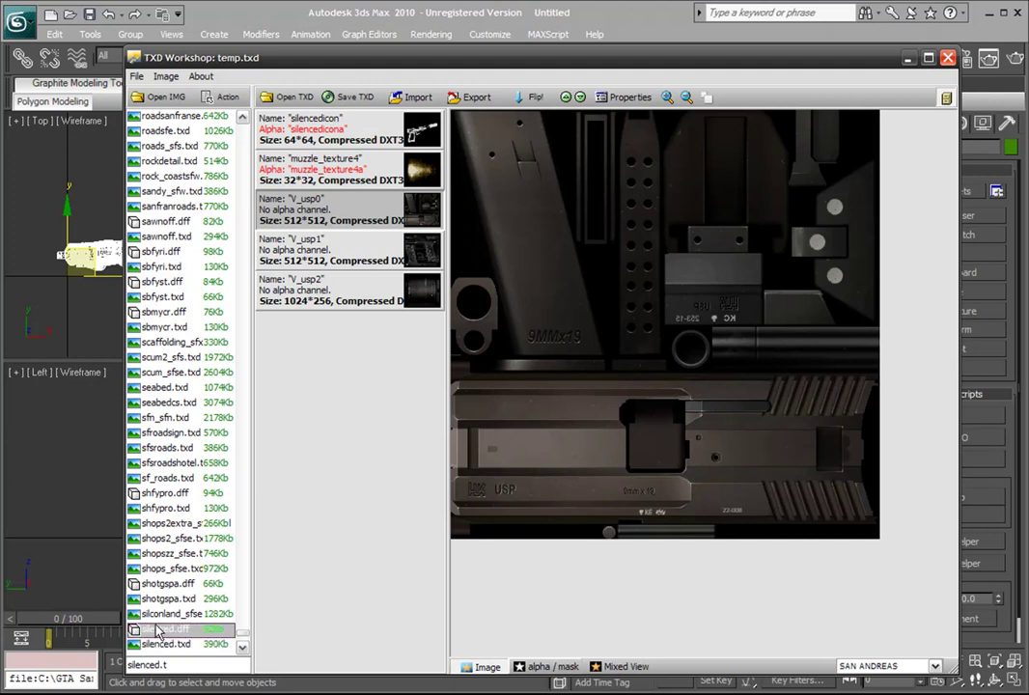
pyautogui.click(146, 662)
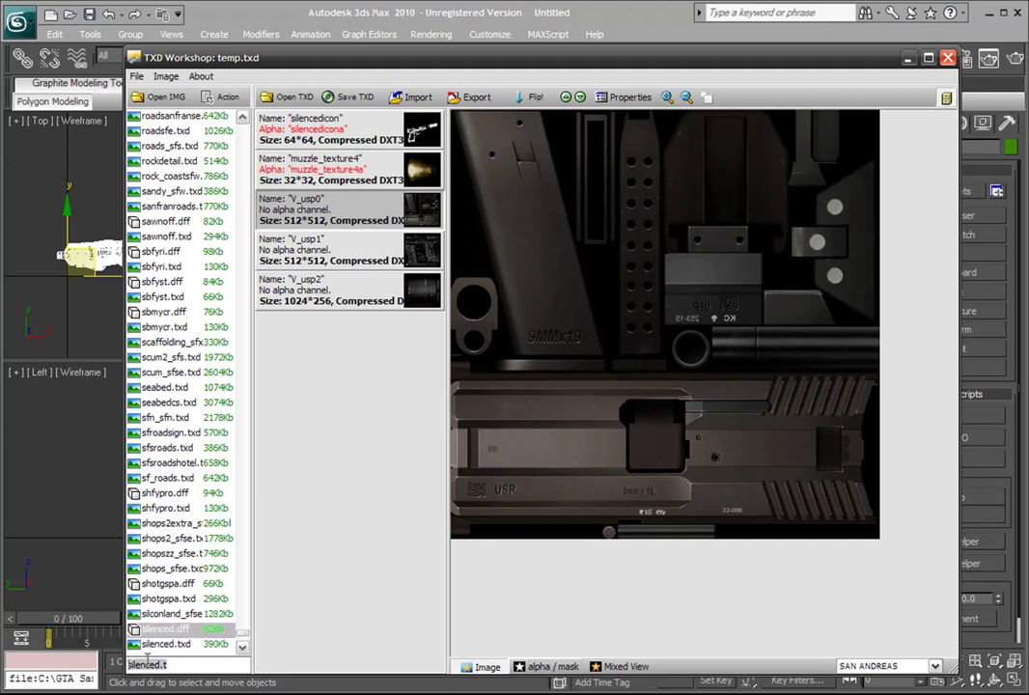
pyautogui.click(206, 665)
pyautogui.rightClick(178, 632)
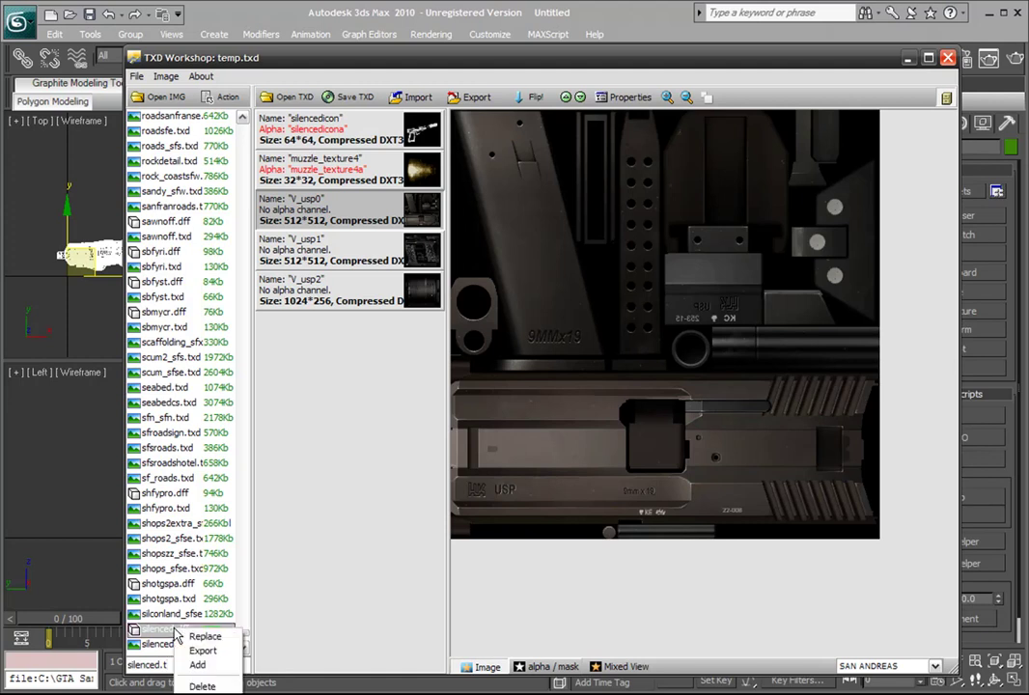
pyautogui.click(198, 636)
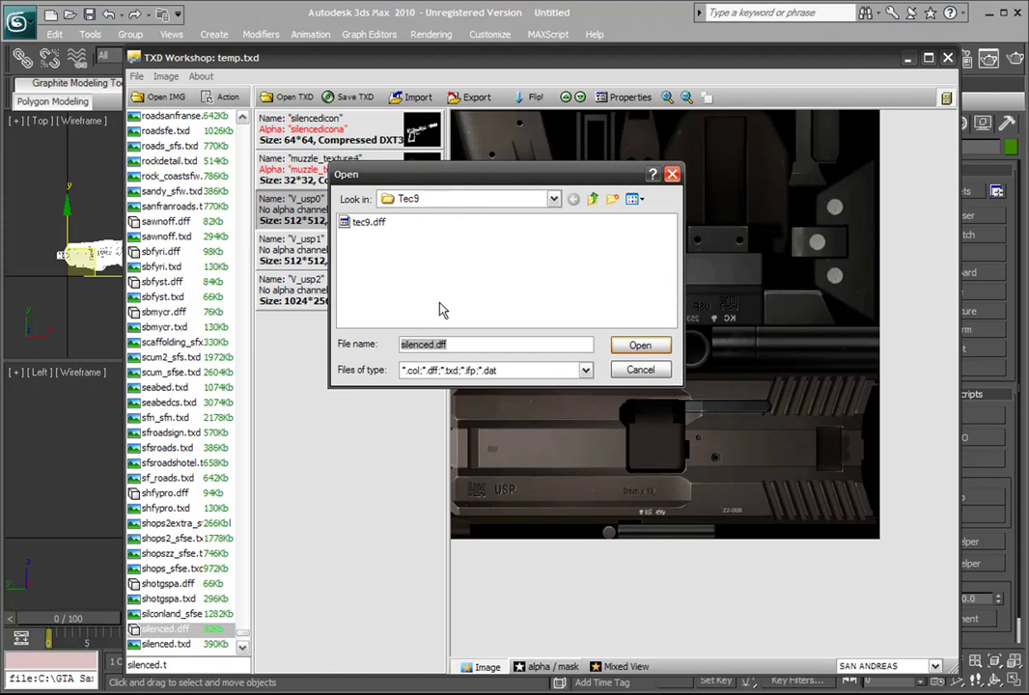
pyautogui.click(591, 199)
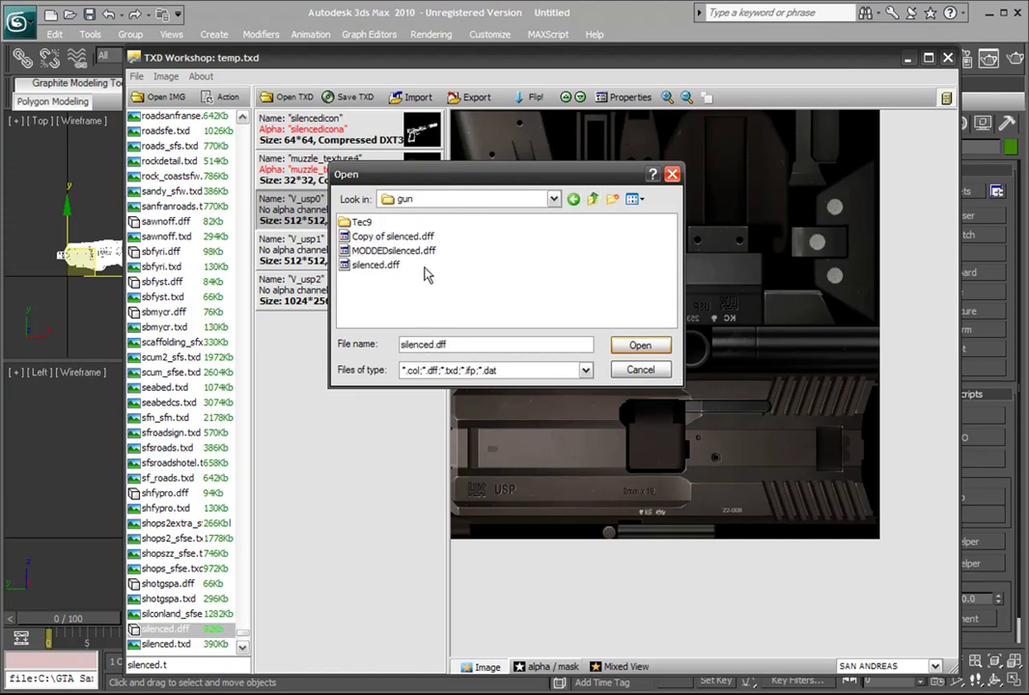
pyautogui.click(377, 265)
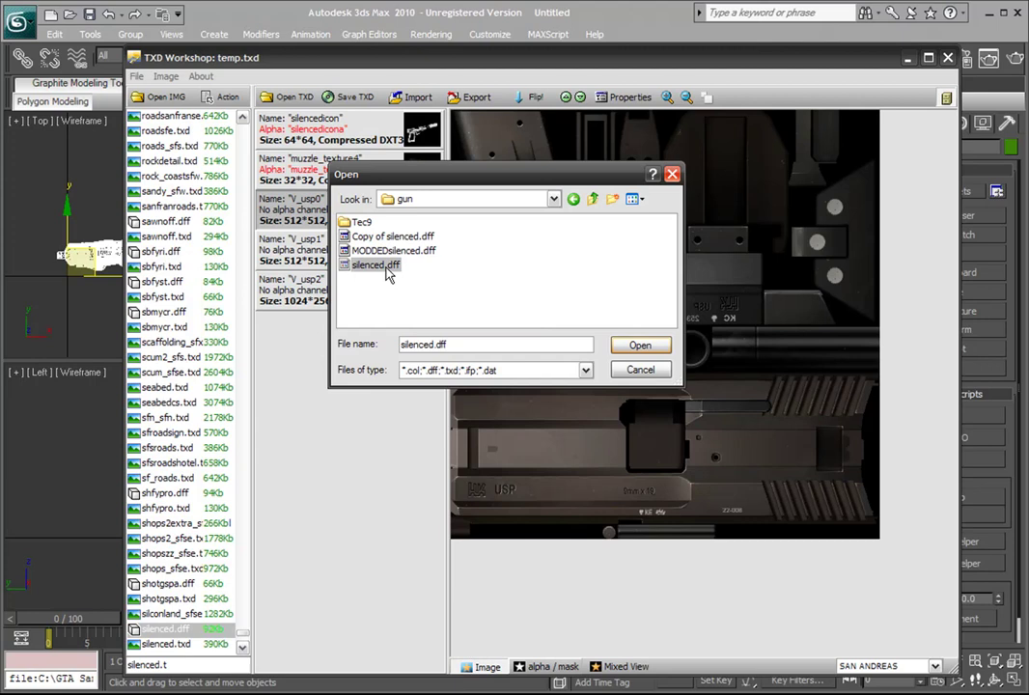
pyautogui.click(640, 345)
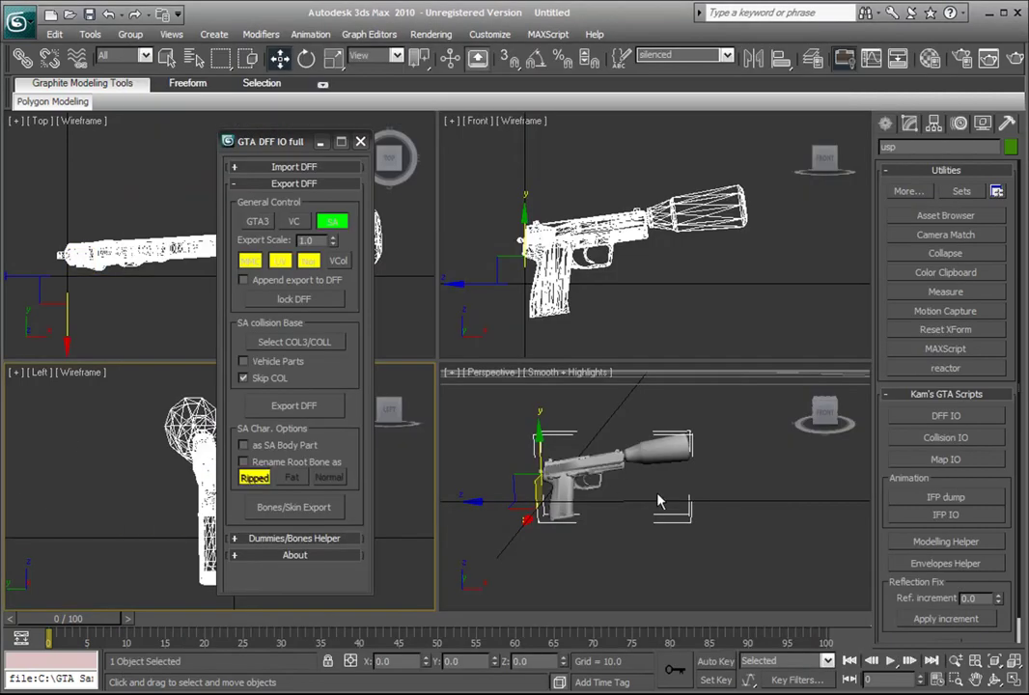
pyautogui.moveTo(644, 500); pyautogui.dragTo(641, 475, button='middle')
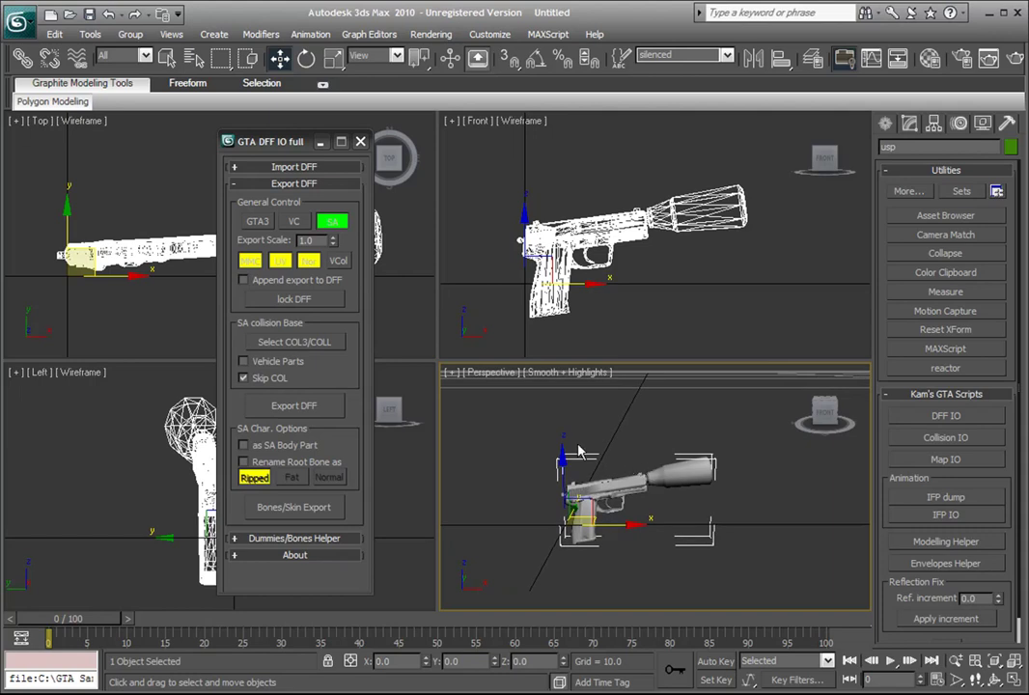